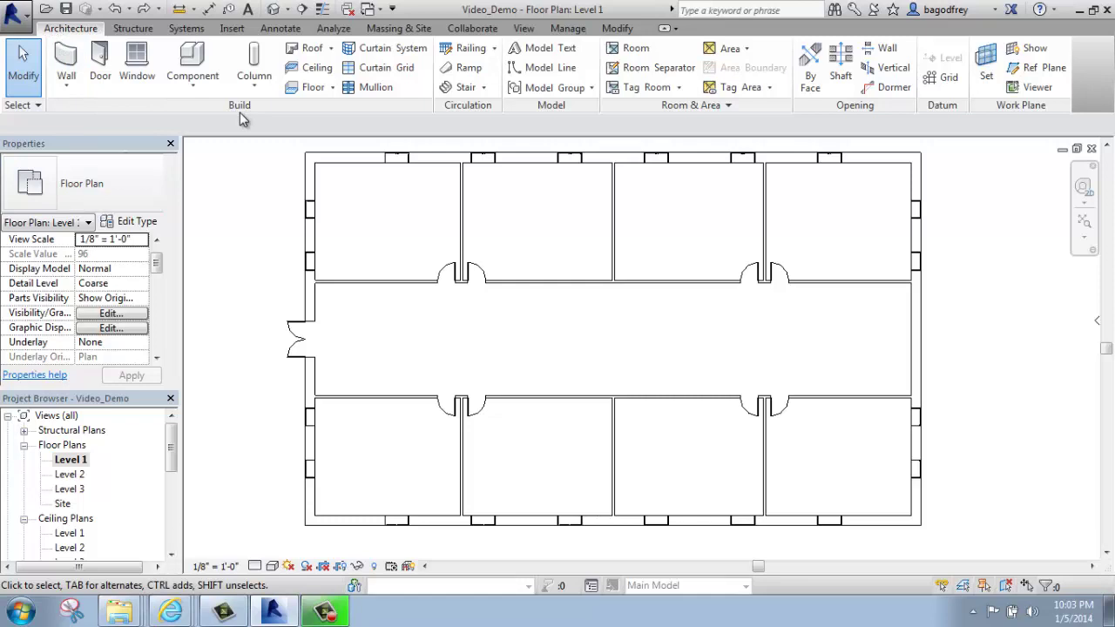
- Start an architectural floor sketch on Level 1 using the Generic - 12" floor type
left_click(335, 87)
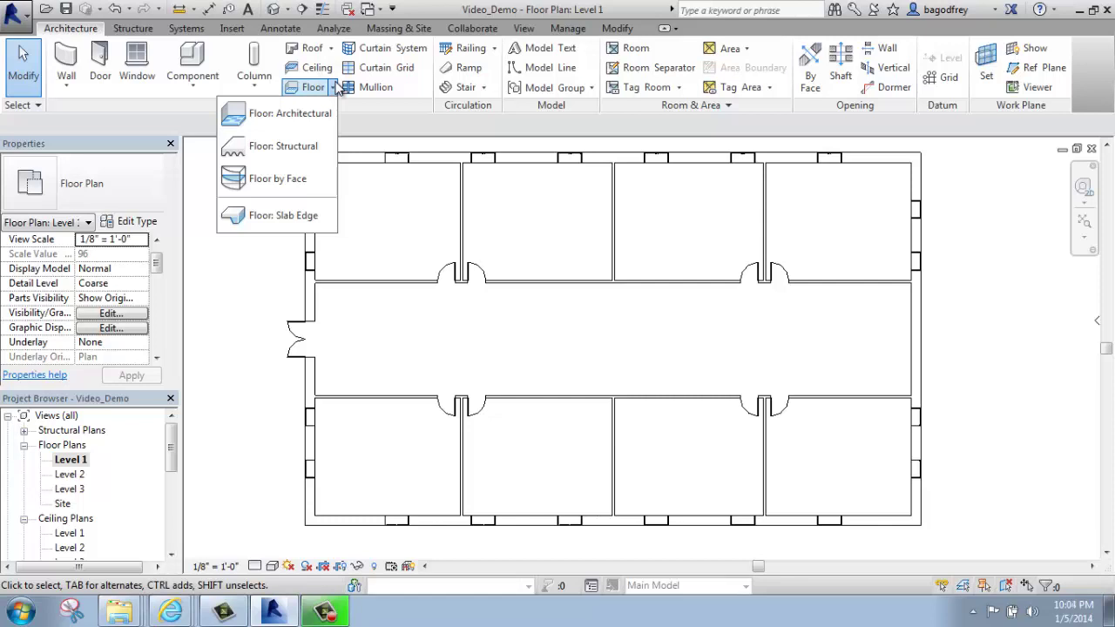
left_click(294, 118)
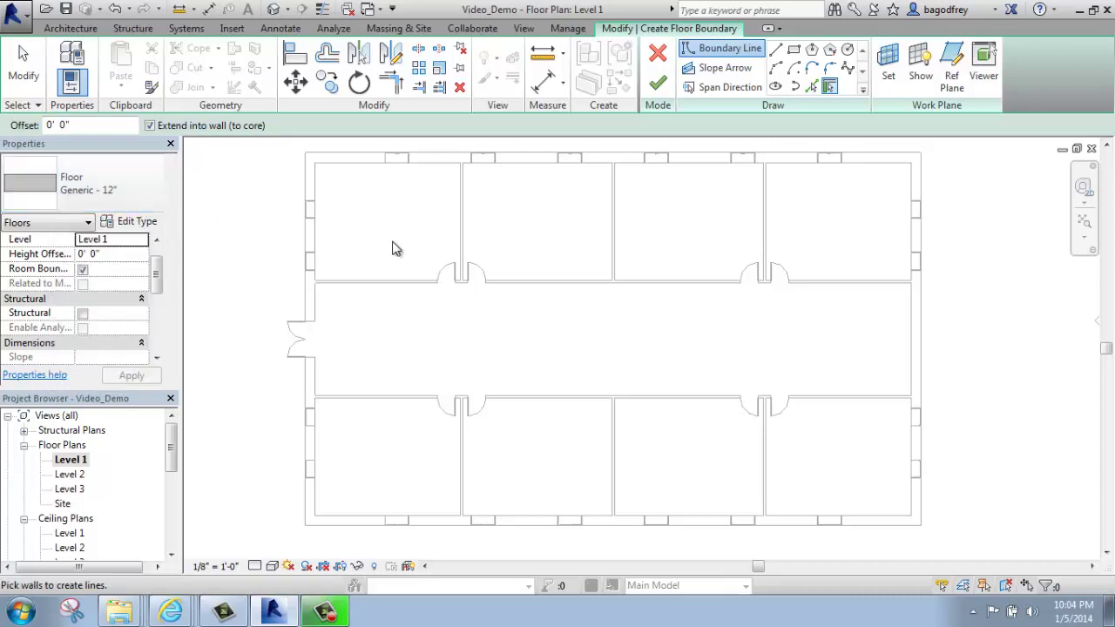
left_click(135, 203)
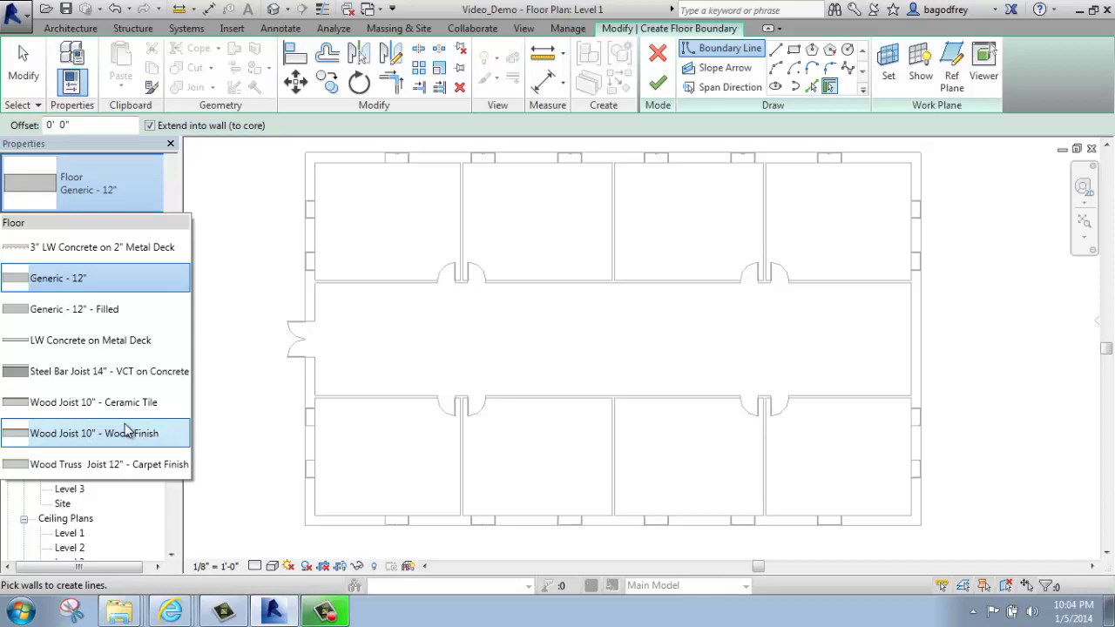
left_click(67, 279)
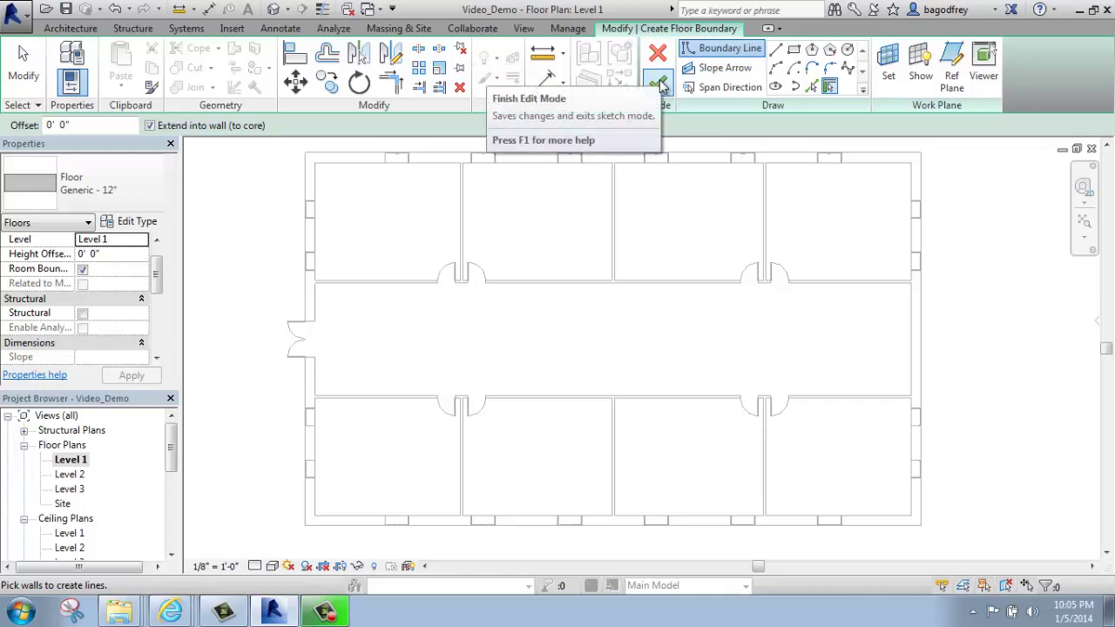
left_click(66, 28)
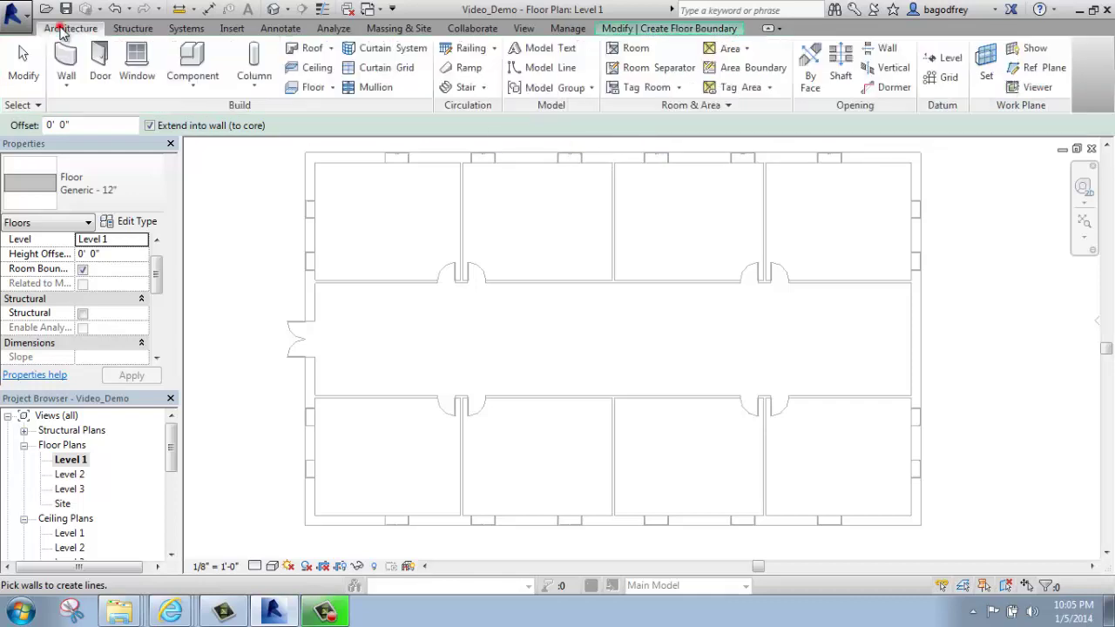
left_click(127, 29)
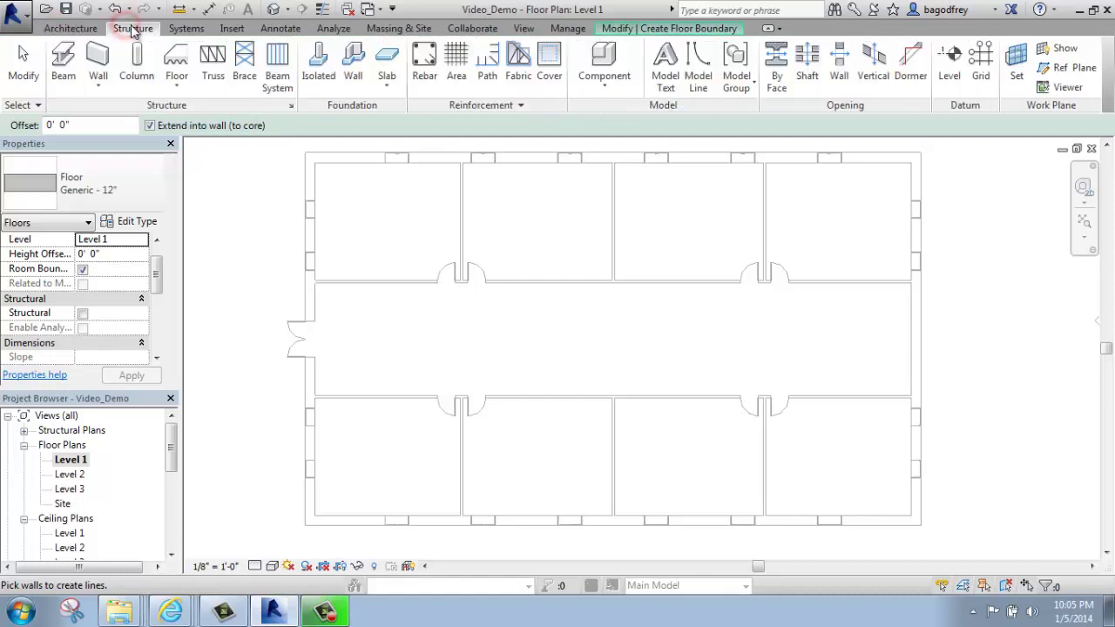
left_click(178, 29)
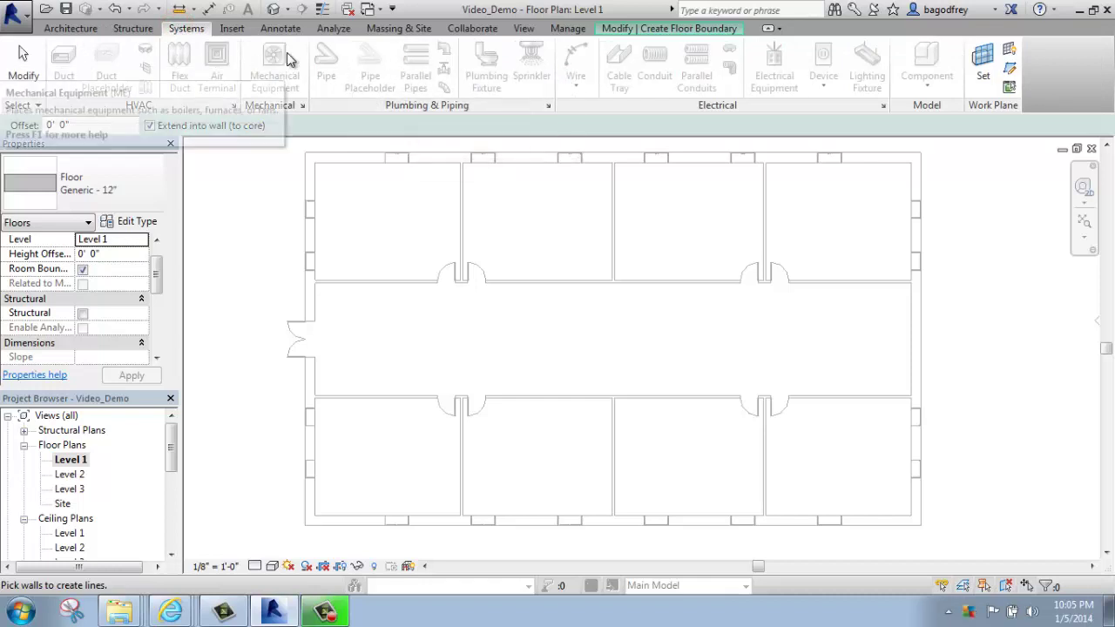
left_click(672, 29)
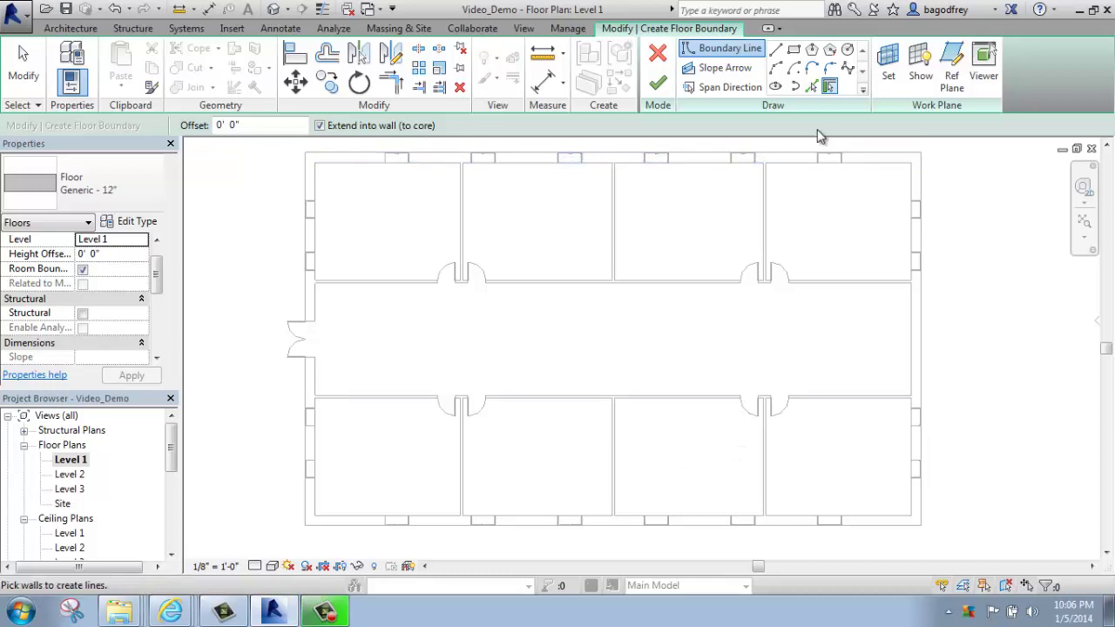
- Draw a rectangular floor boundary from the inner top-left to the inner bottom-right wall corner
left_click(793, 51)
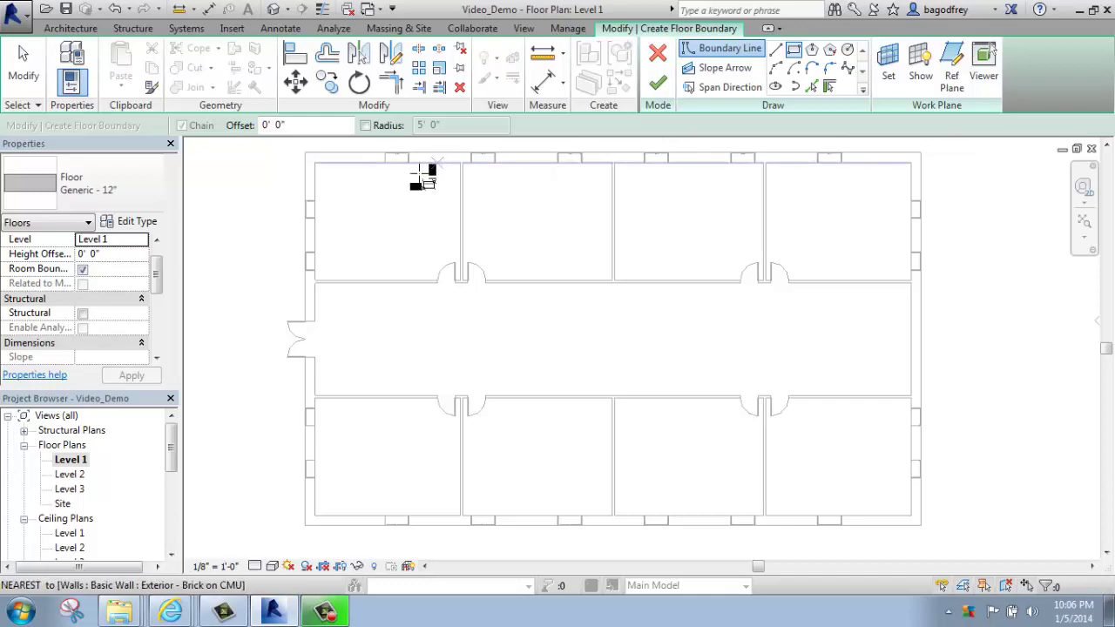
left_click(315, 163)
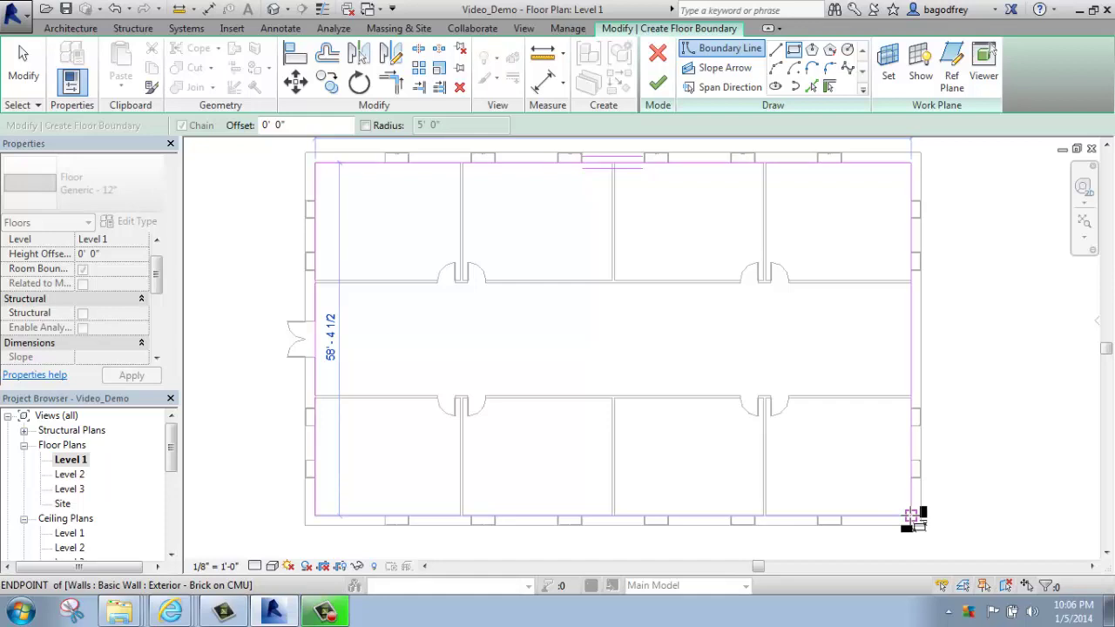
left_click(911, 517)
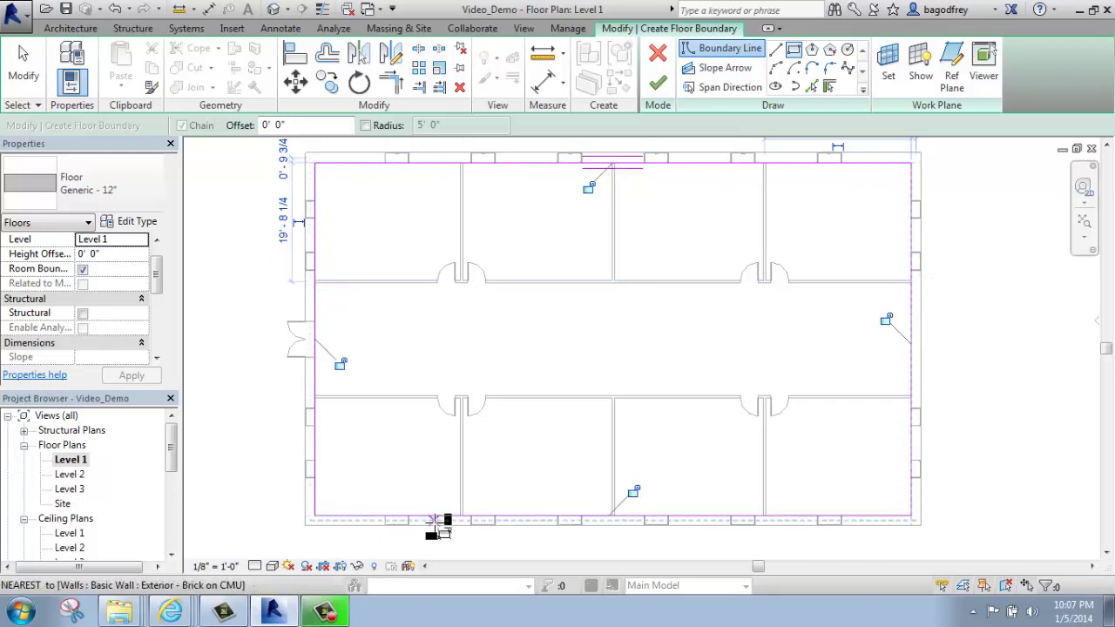
- Finish the sketch to create the Generic - 12" Level 1 floor, then deselect it
left_click(659, 84)
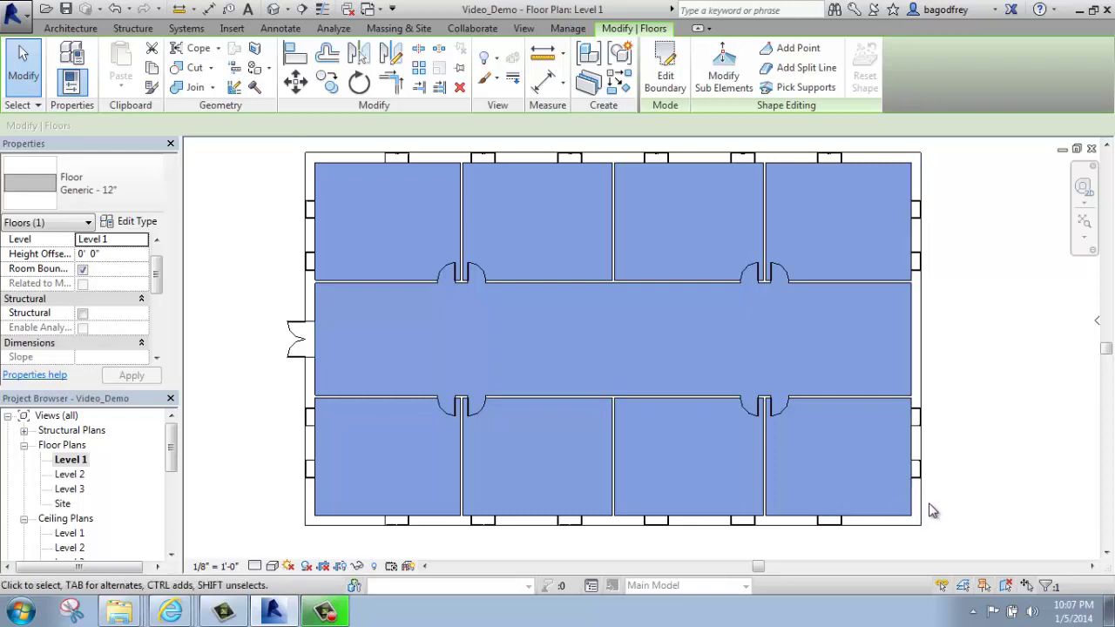
left_click(1002, 245)
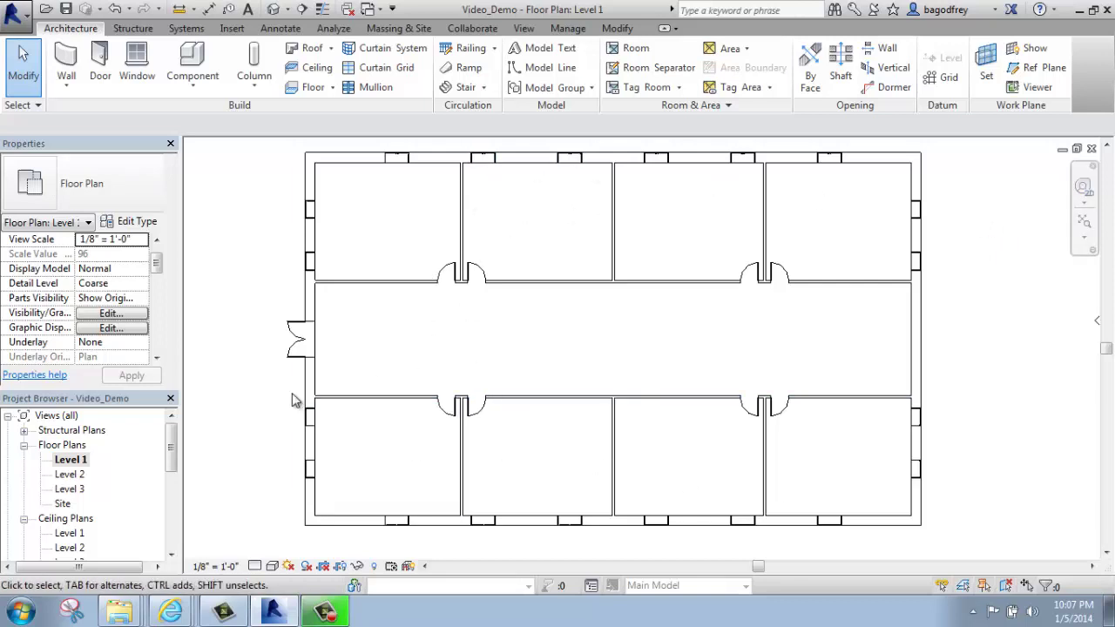
left_click(175, 459)
left_click_drag(174, 459, 173, 489)
double_click(65, 459)
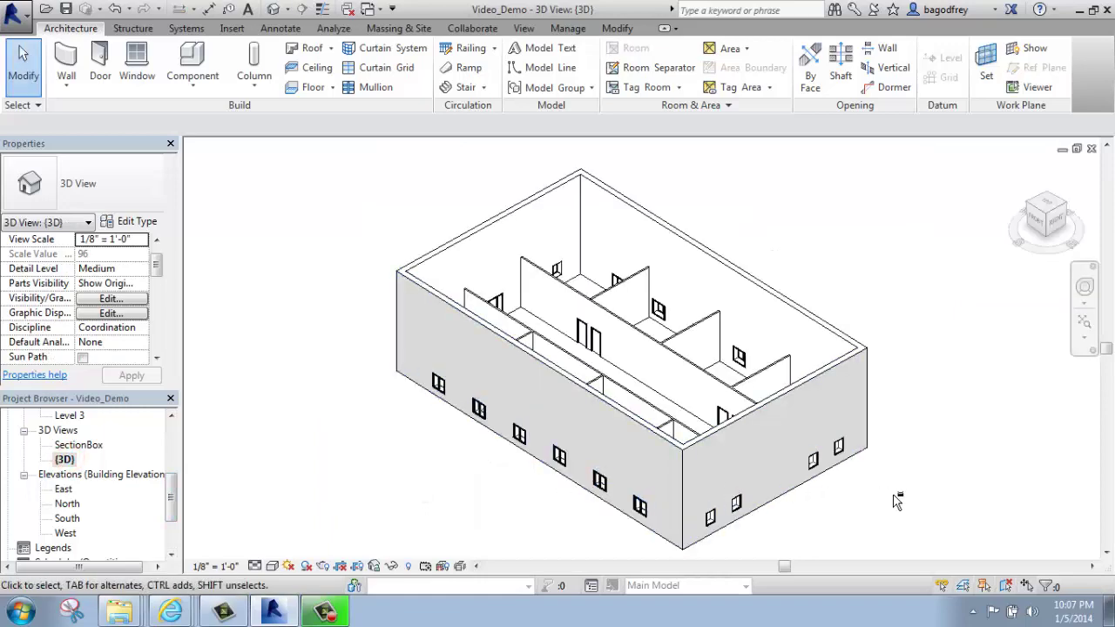
middle_click_drag(891, 498, 776, 198, "shift")
scroll(707, 329, "up", 5)
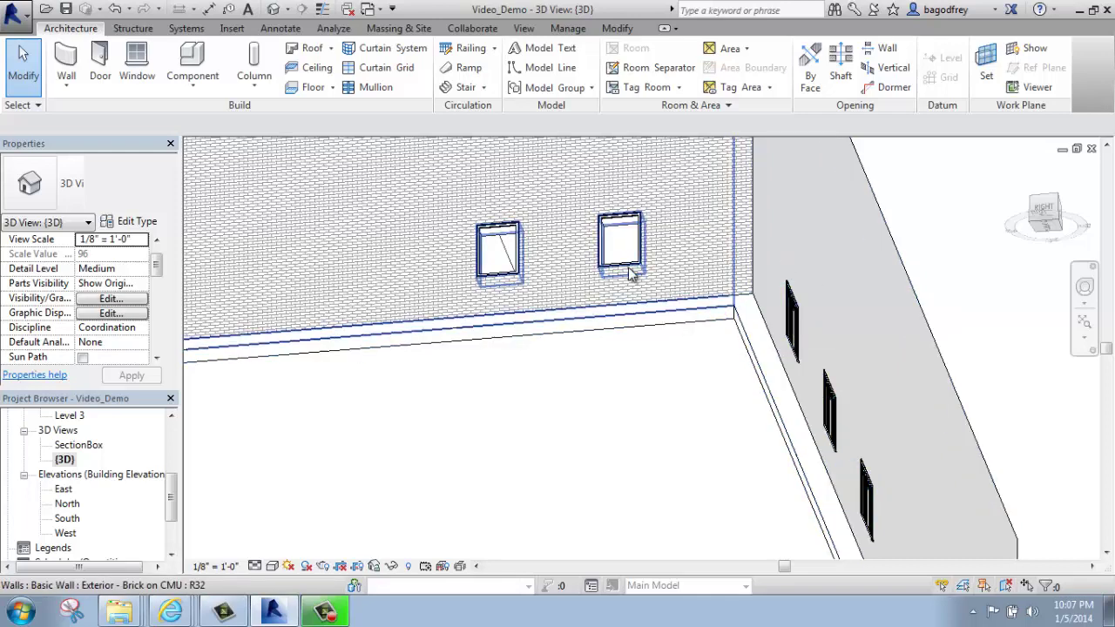
middle_click_drag(634, 273, 667, 314)
scroll(620, 296, "up", 5)
scroll(620, 296, "down", 8)
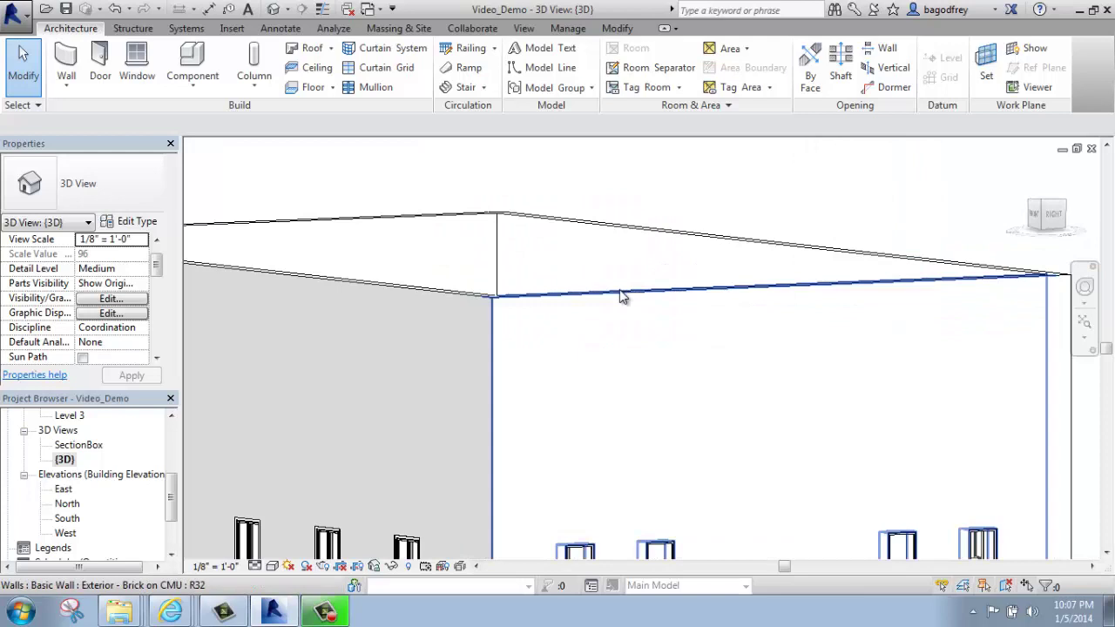
middle_click_drag(580, 321, 503, 488, "shift")
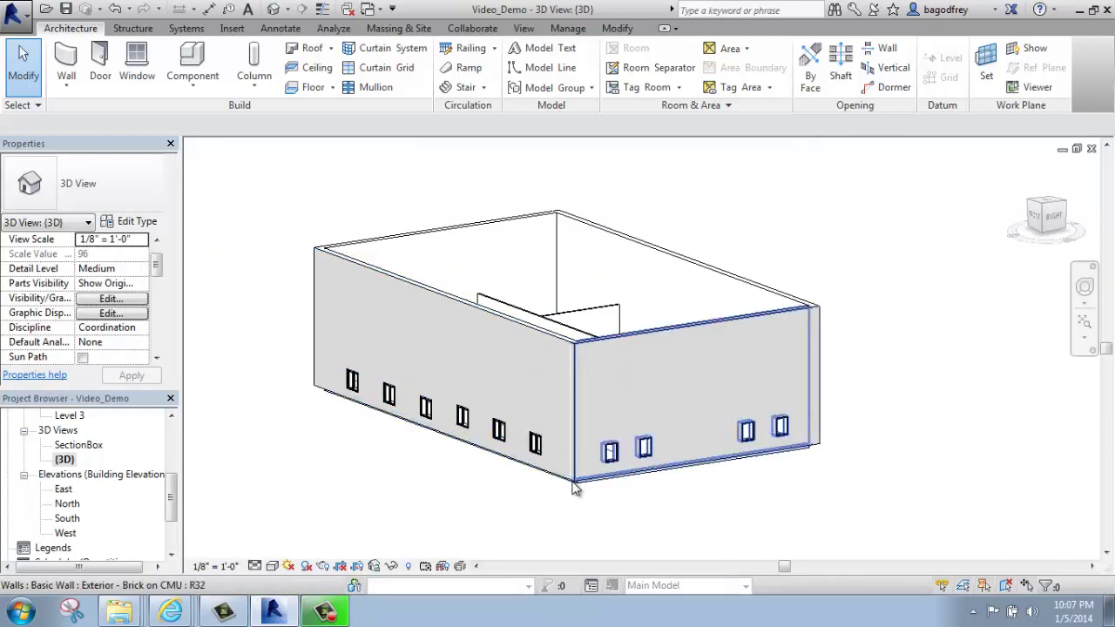
key("Tab")
middle_click_drag(567, 484, 505, 383, "shift")
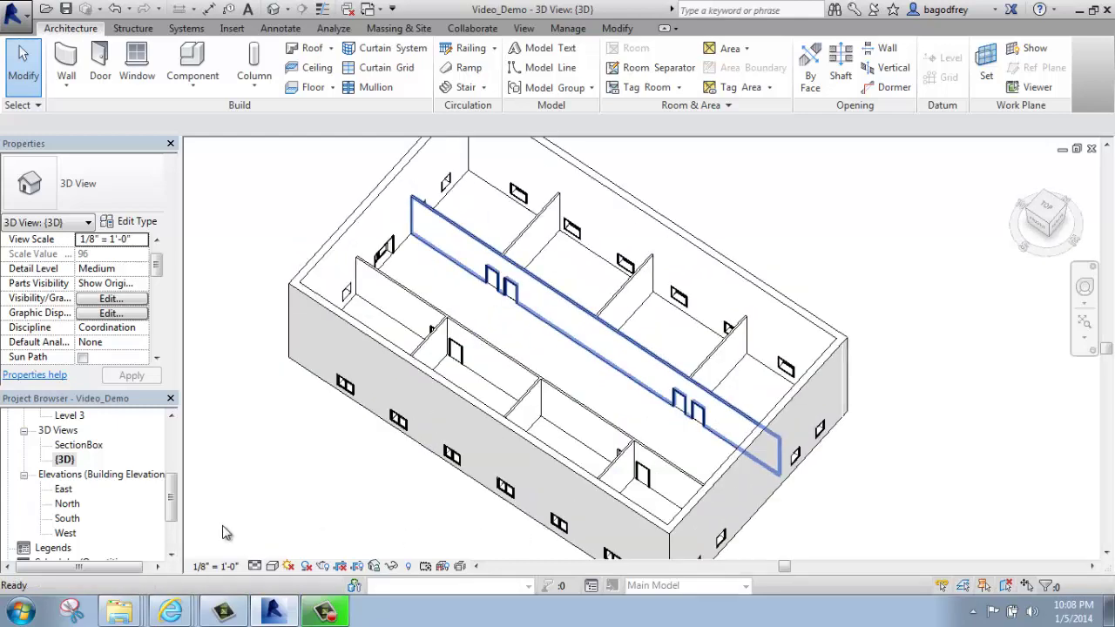
left_click_drag(171, 505, 171, 484)
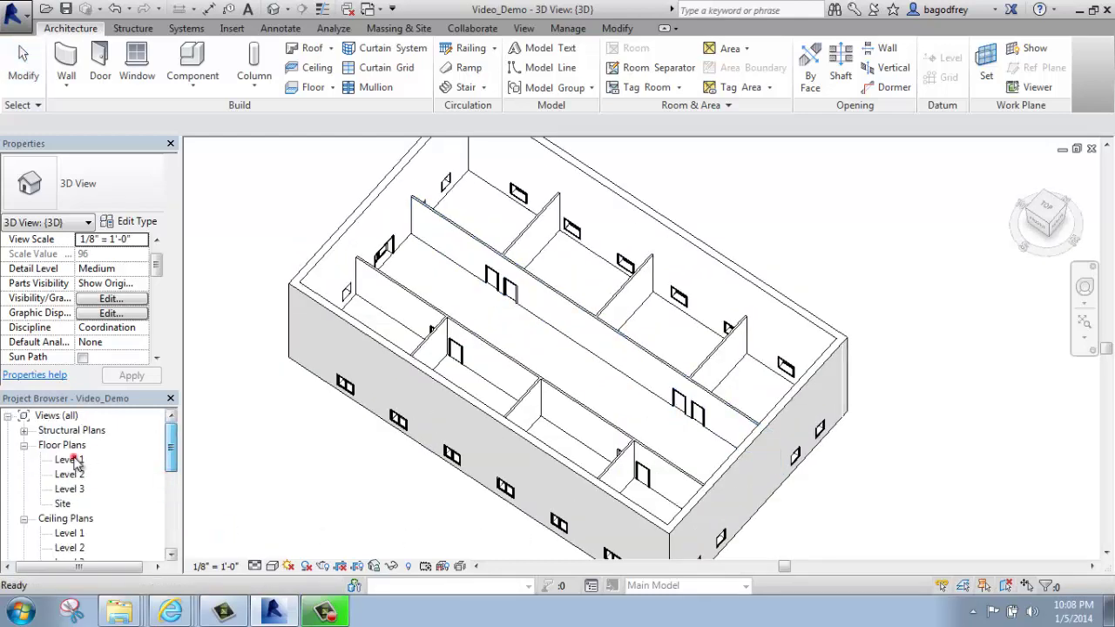
double_click(70, 458)
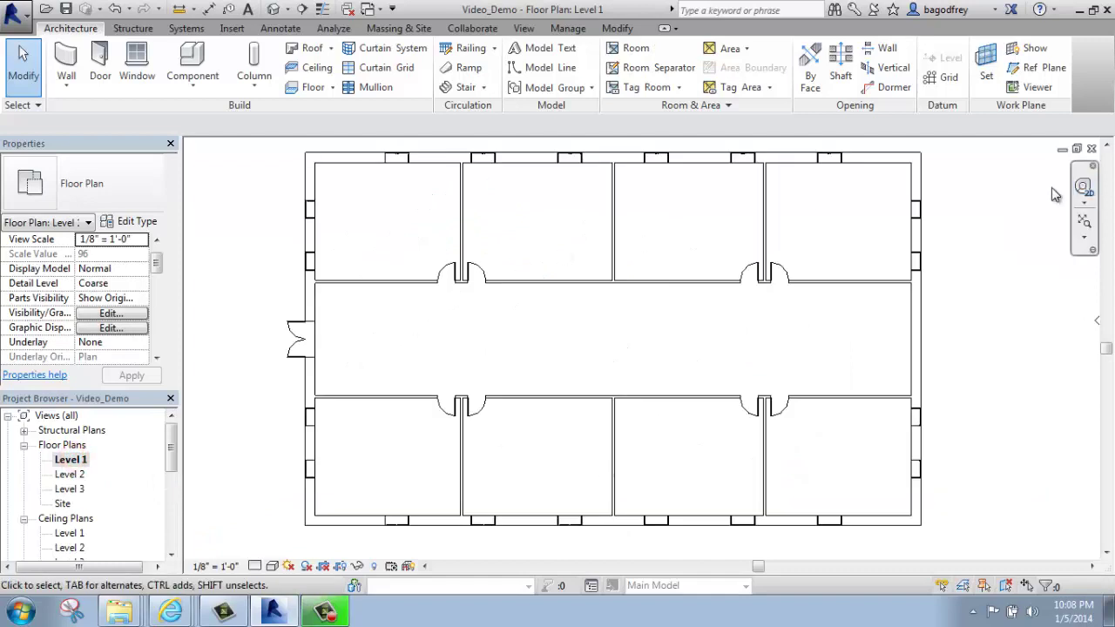
- Select the existing Generic - 12" floor by Tab-cycling past the walls, then view the whole plan
scroll(921, 150, "up", 3)
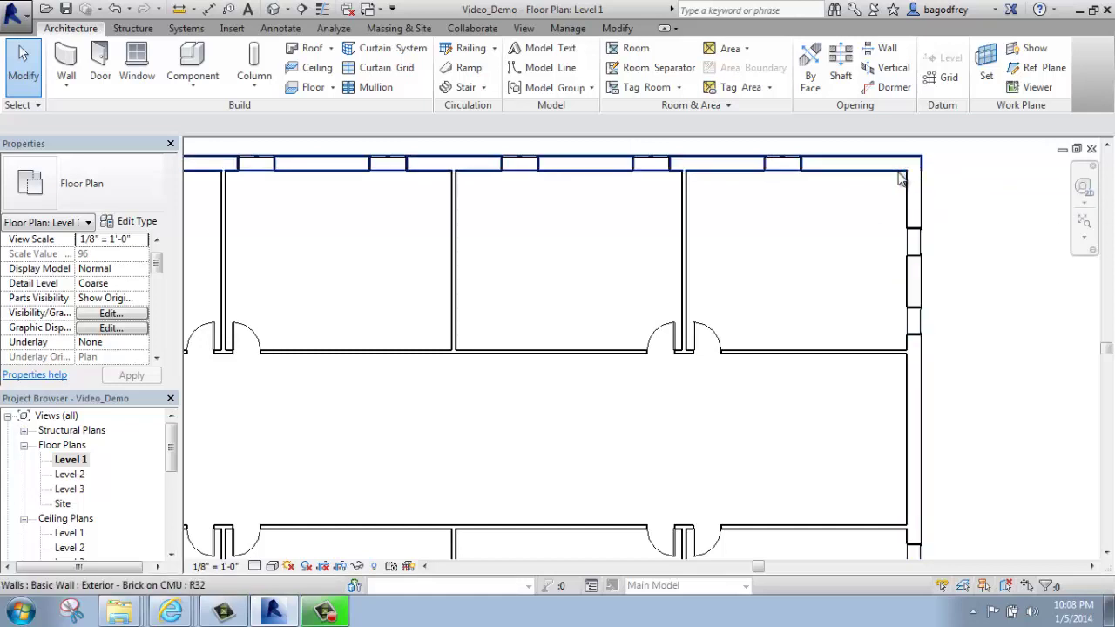
scroll(901, 178, "up", 3)
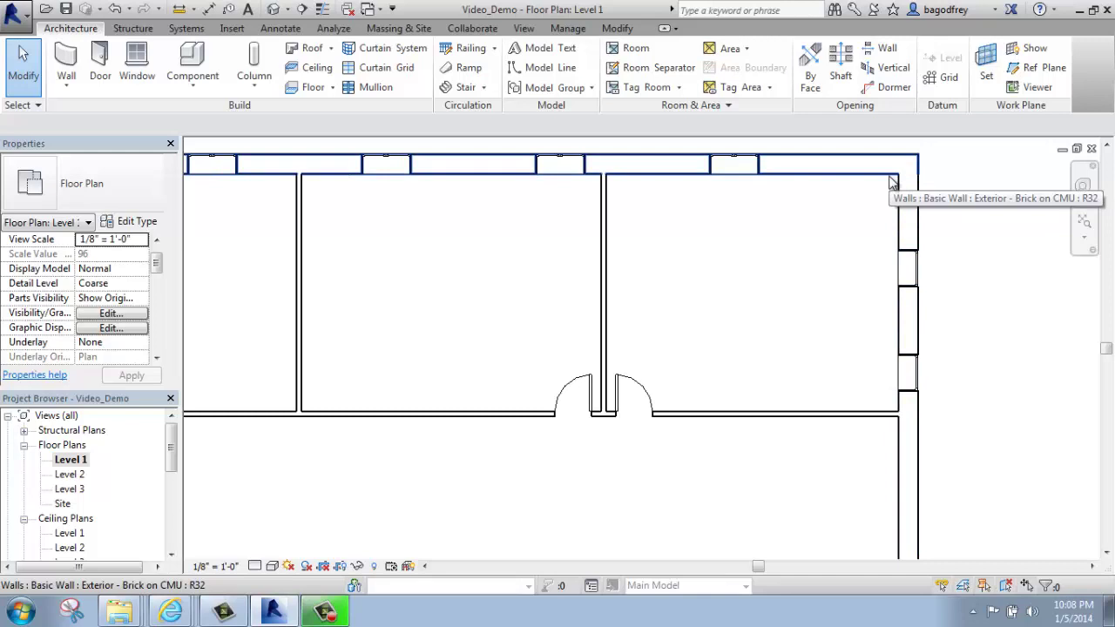
key("Tab")
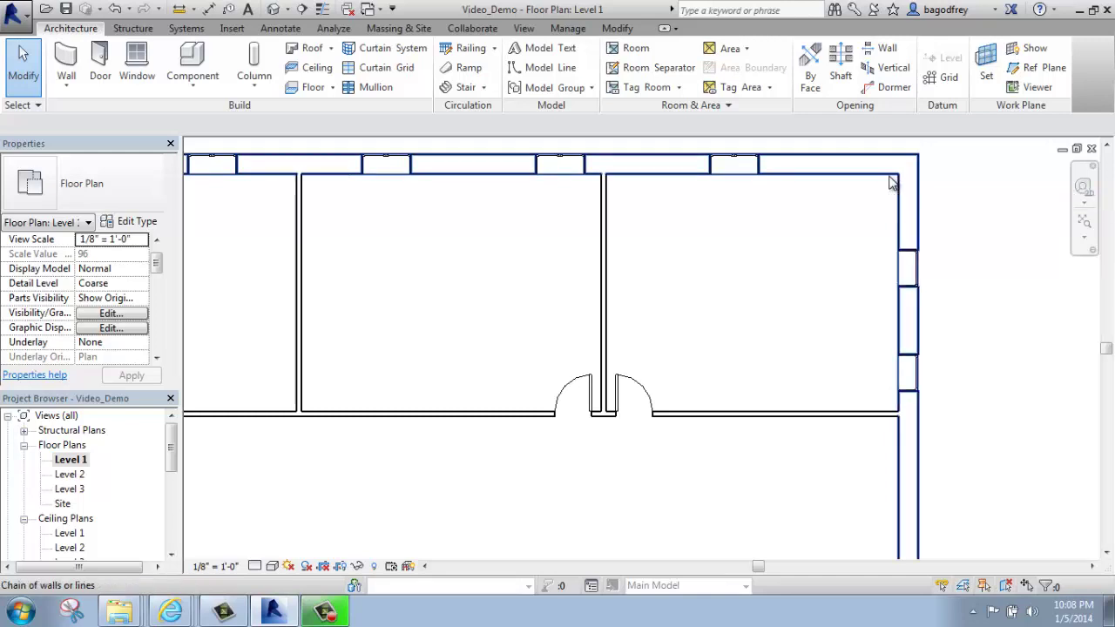
key("Tab")
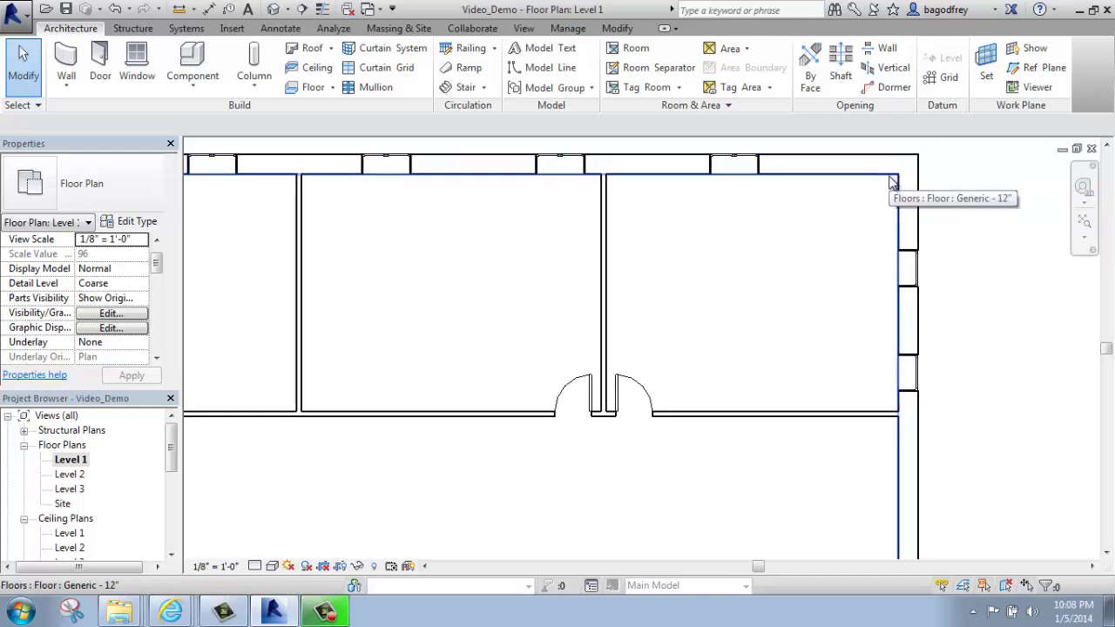
left_click(892, 183)
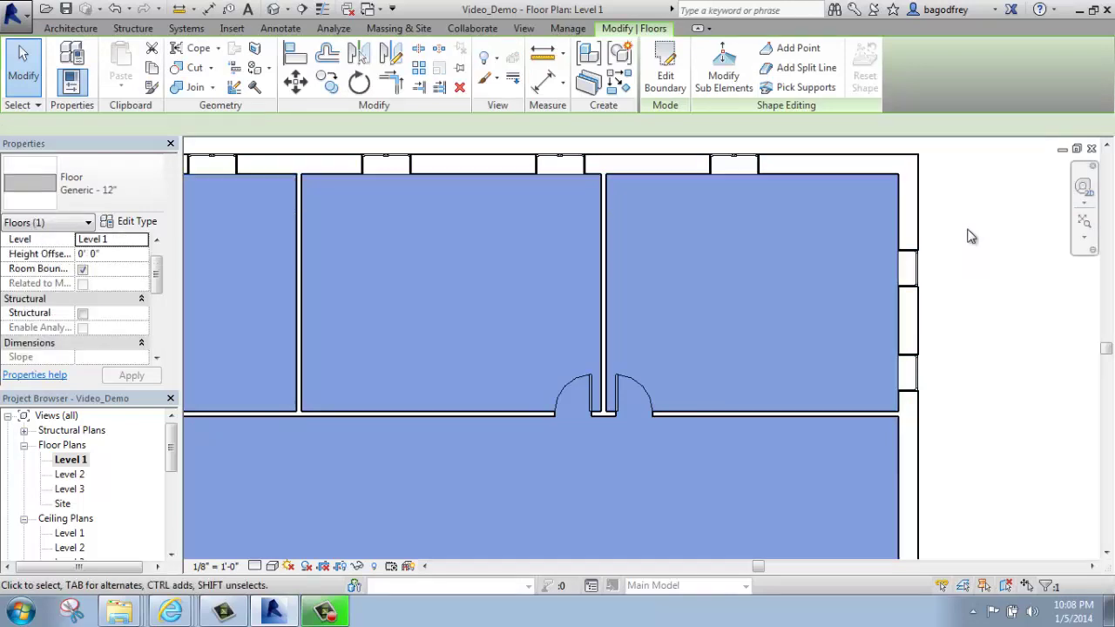
scroll(969, 236, "down", 1)
scroll(969, 236, "down", 1)
middle_click_drag(937, 316, 815, 292)
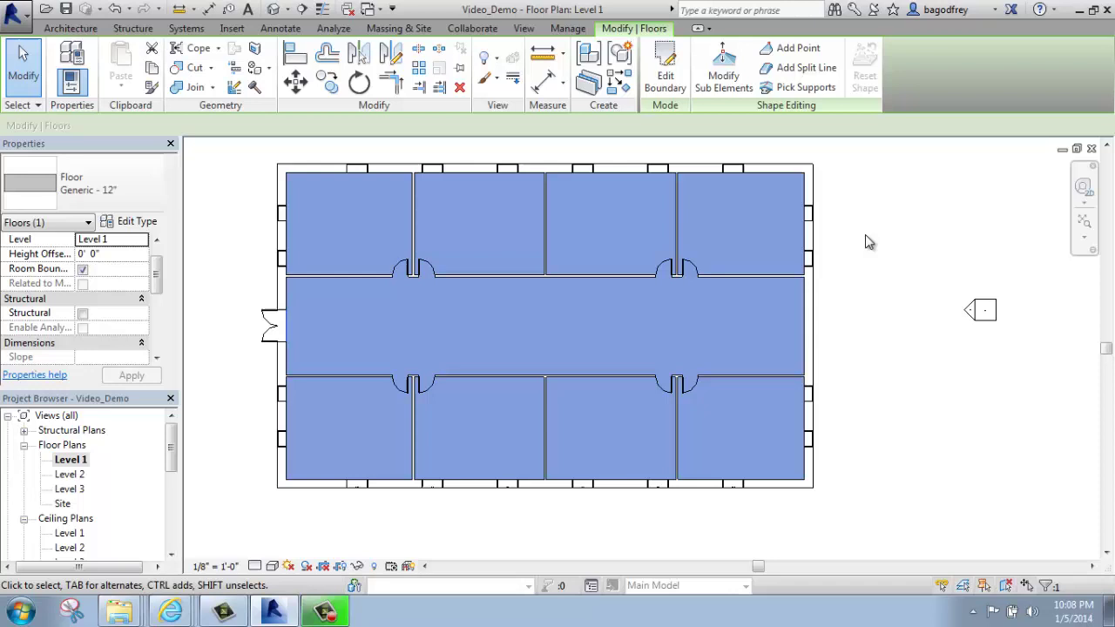
- Start a new floor sketch using the Pick Walls boundary tool
key("Escape")
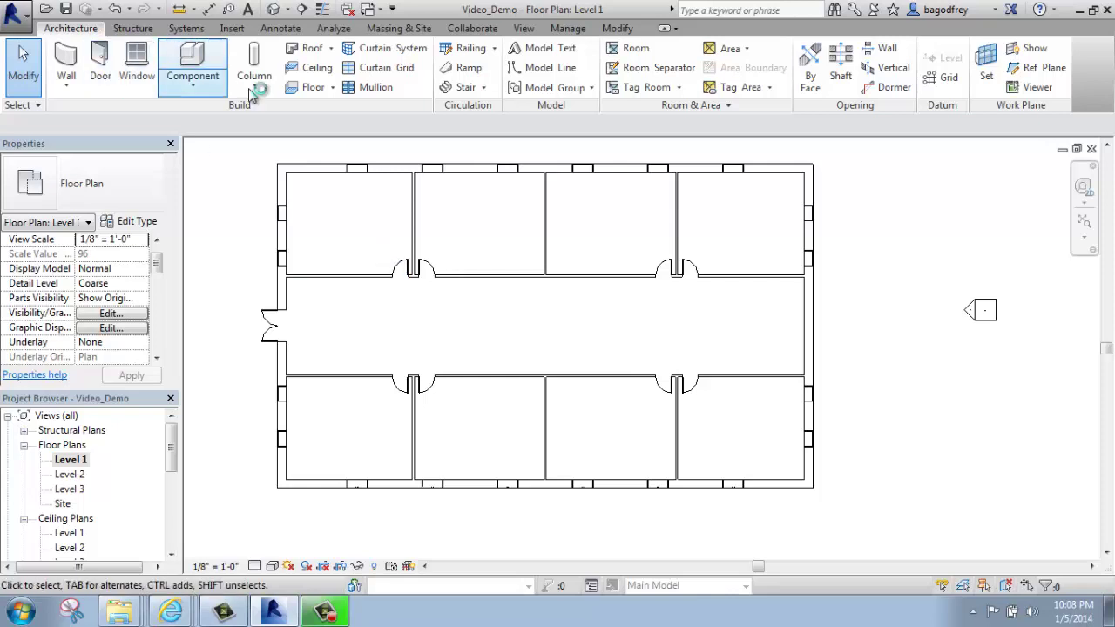
left_click(294, 88)
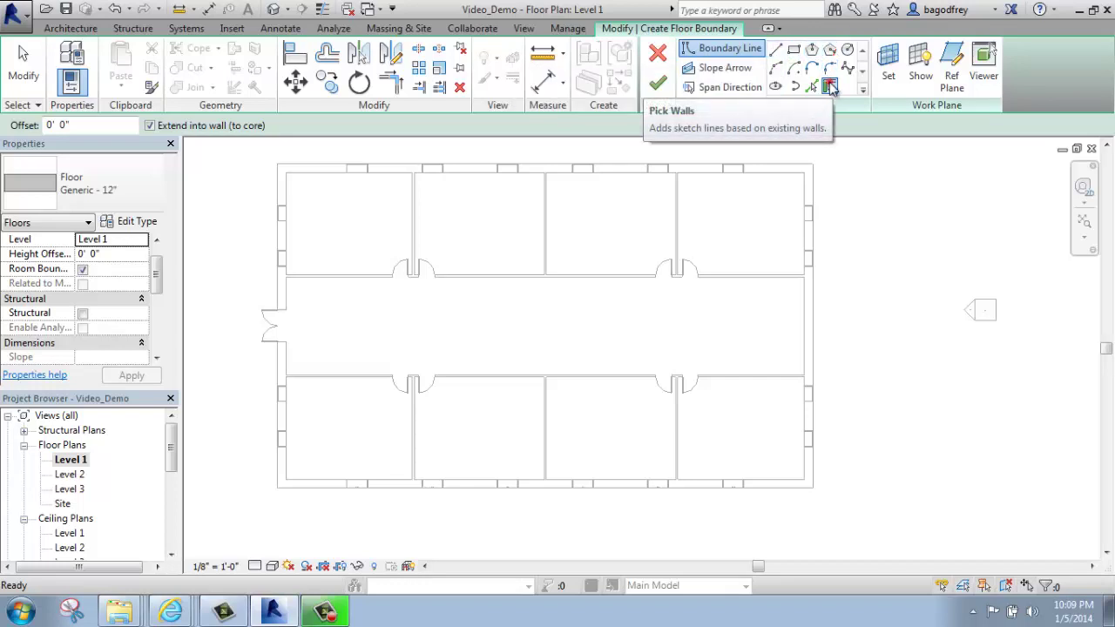
left_click(830, 87)
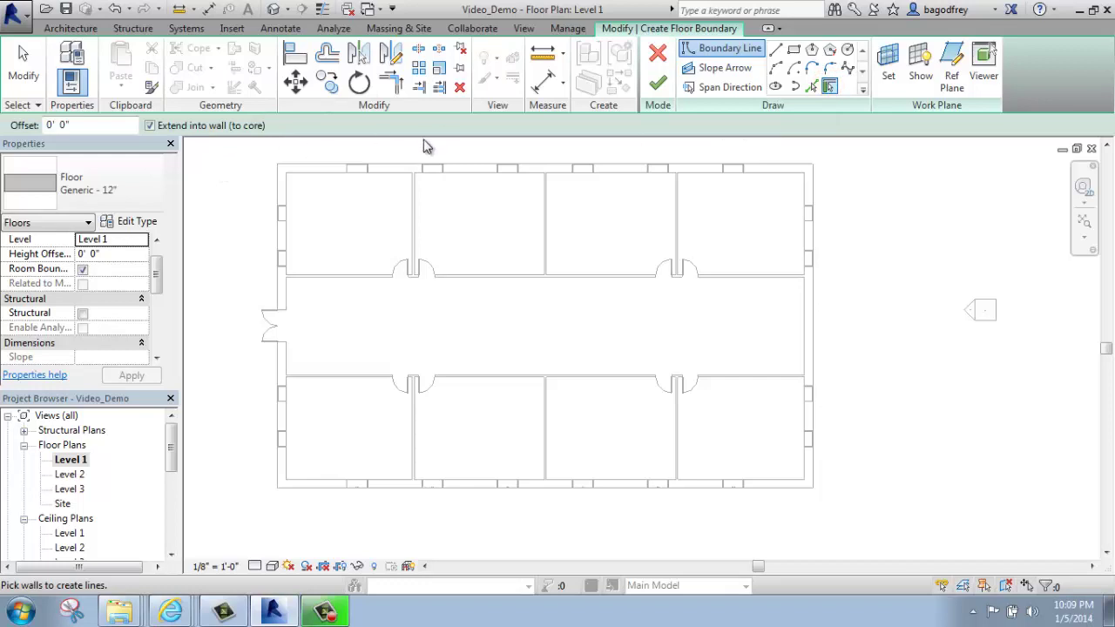
scroll(421, 150, "up", 1)
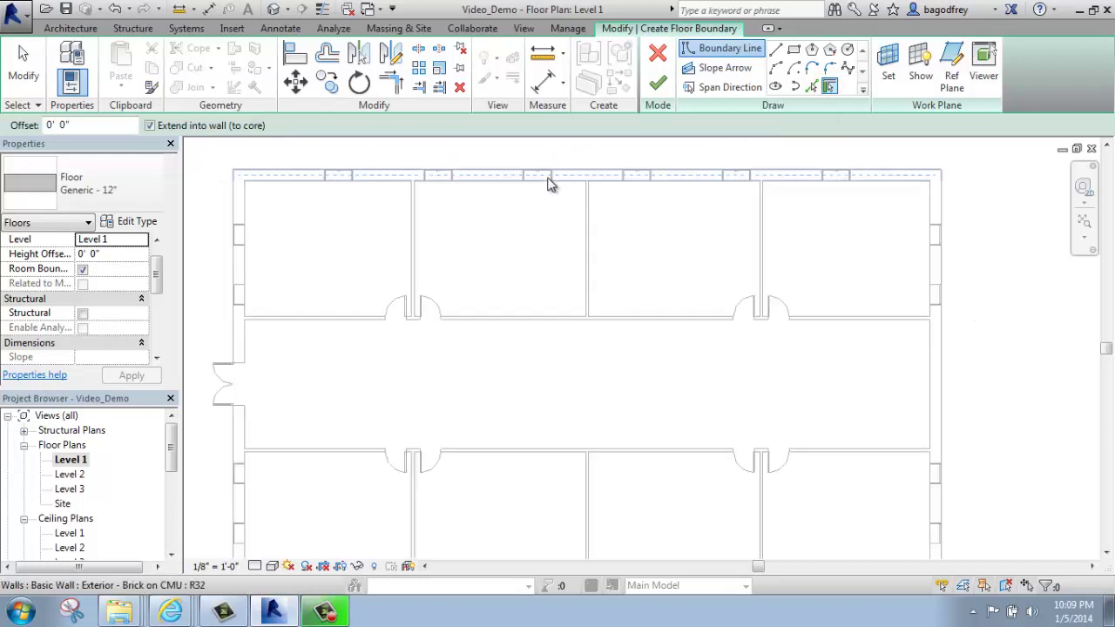
scroll(549, 182, "down", 1)
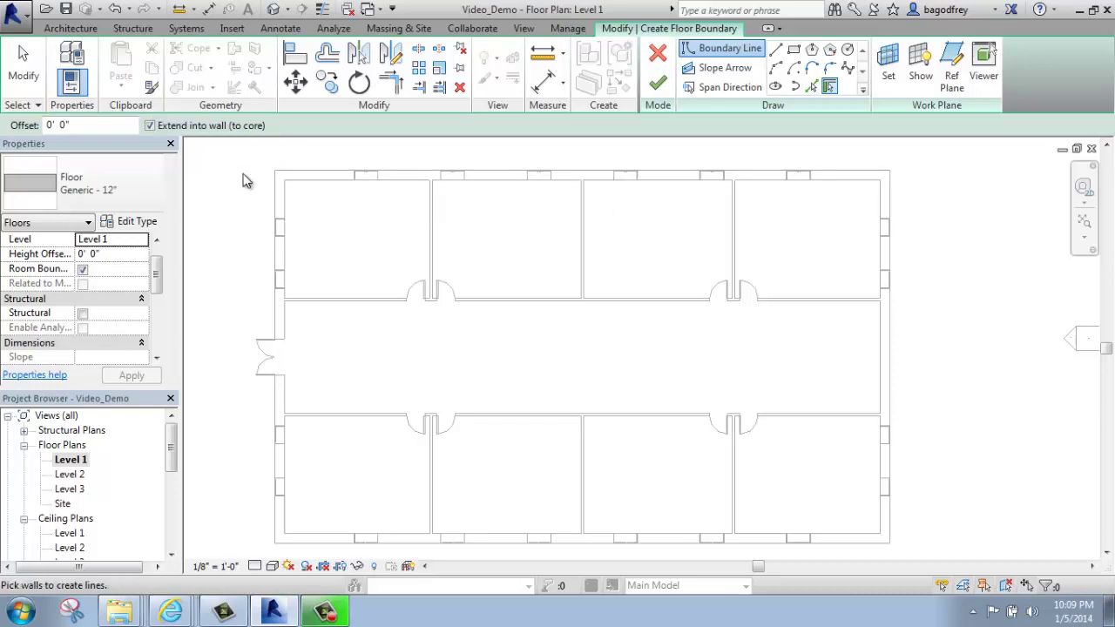
scroll(280, 178, "up", 2)
scroll(278, 169, "up", 2)
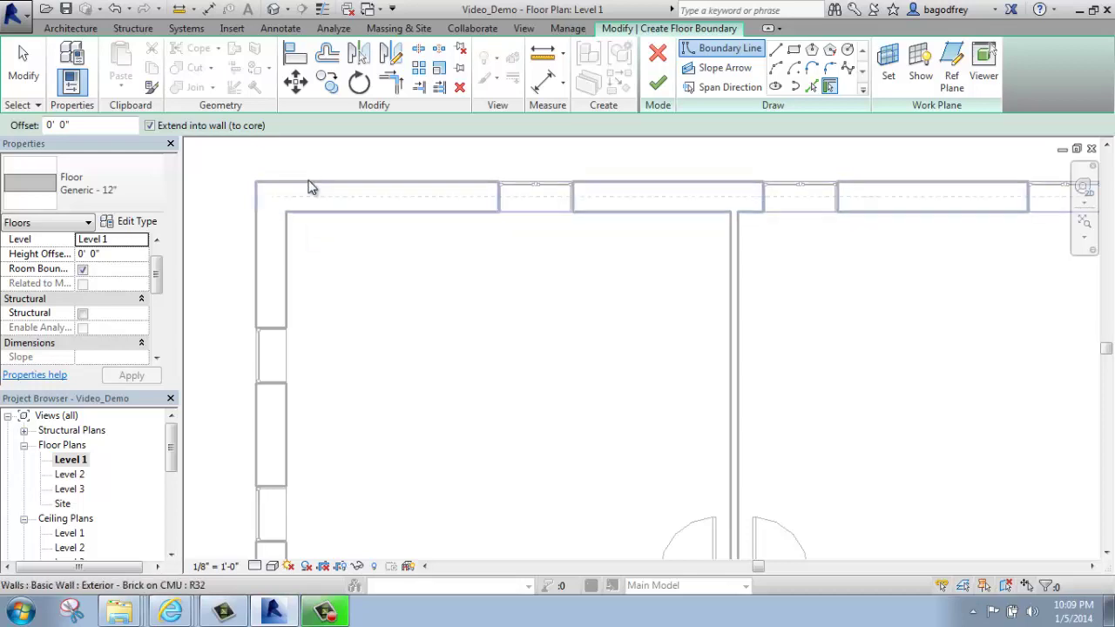
scroll(300, 220, "down", 7)
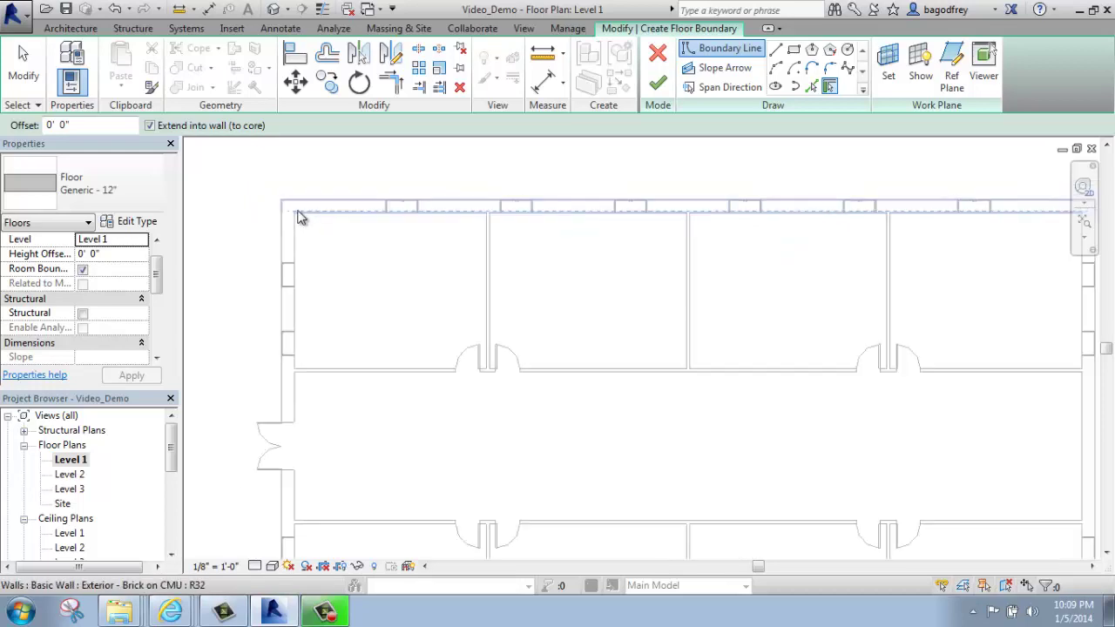
middle_click_drag(349, 229, 356, 223)
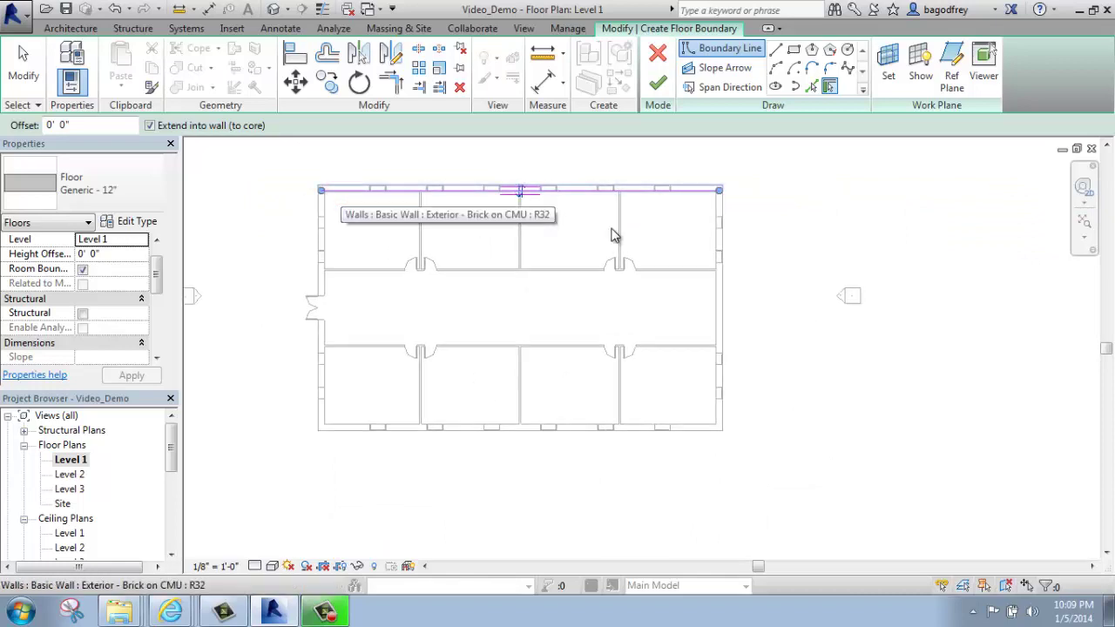
- Trace the top, right, bottom and left exterior walls as the floor boundary
left_click(342, 193)
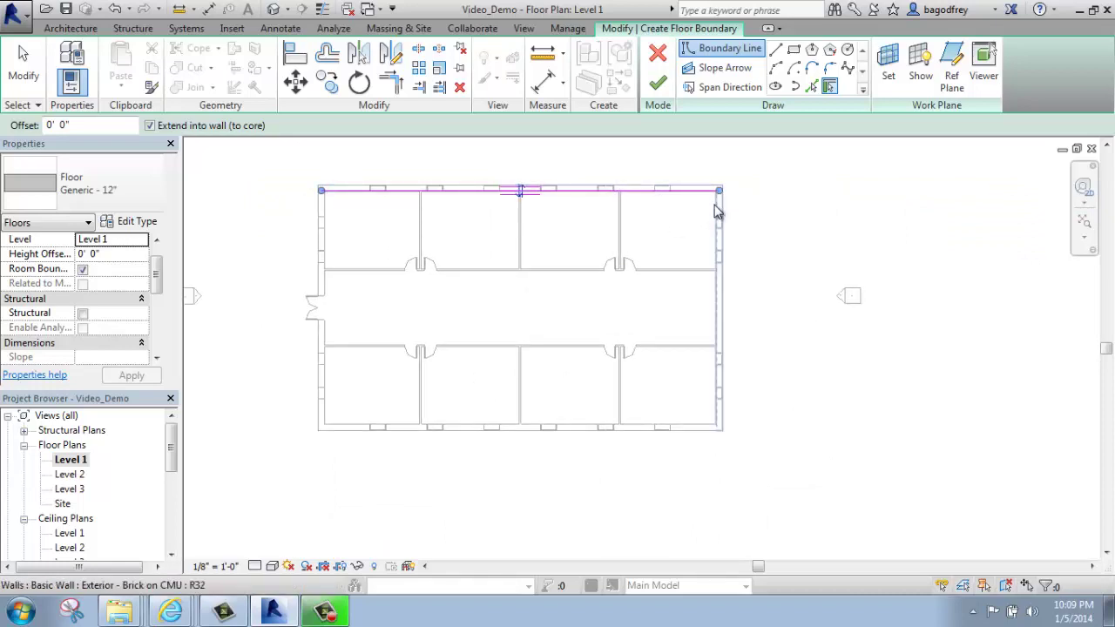
left_click(714, 209)
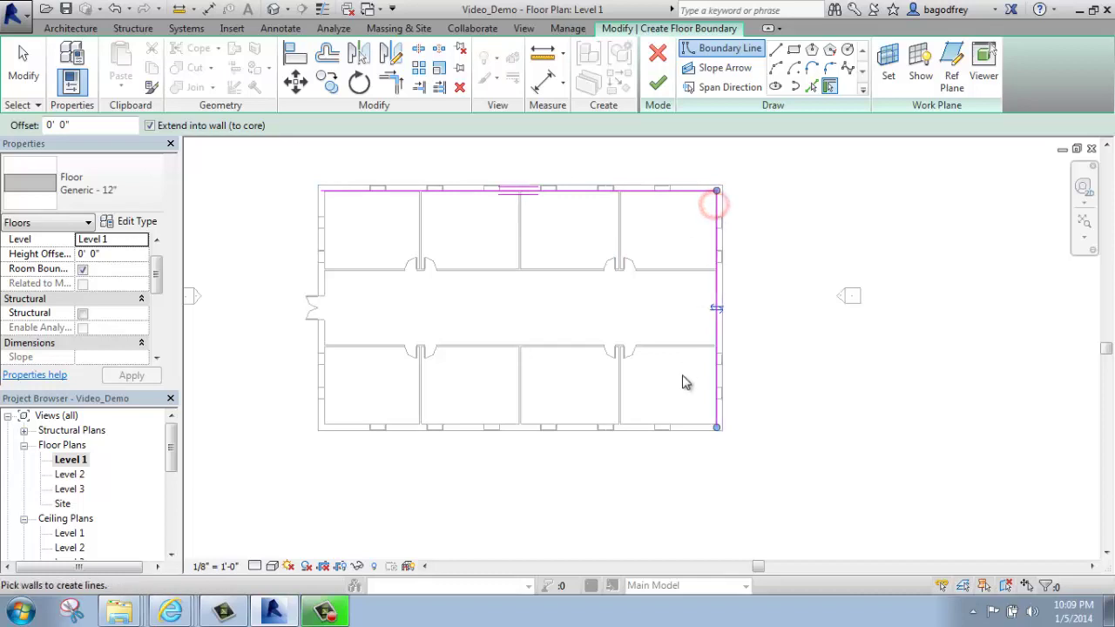
left_click(675, 428)
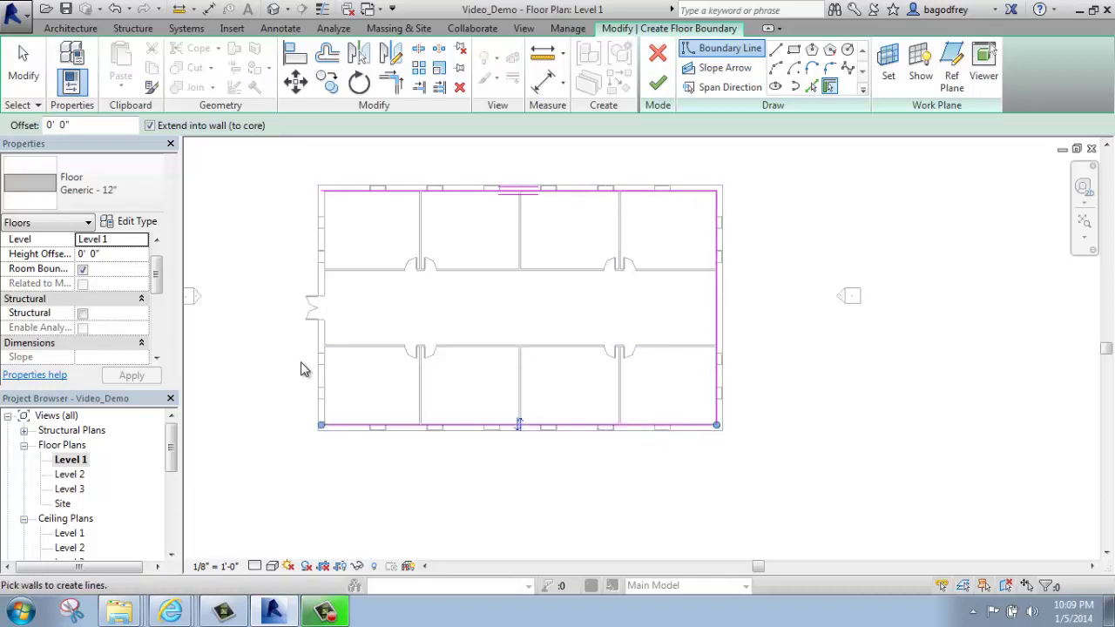
left_click(323, 356)
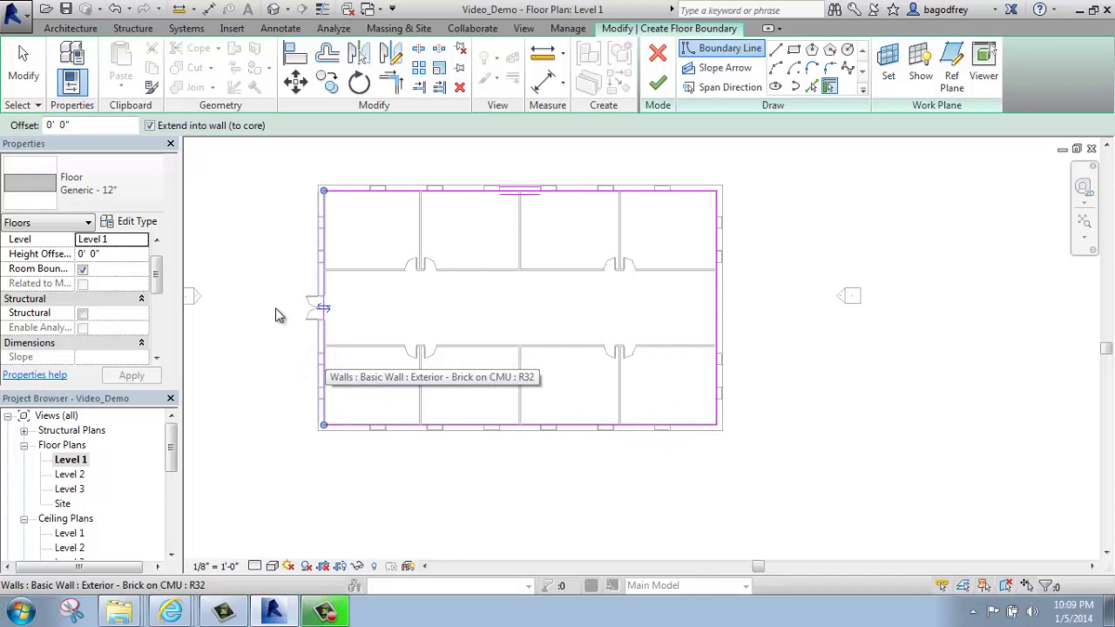
middle_click_drag(267, 243, 387, 279)
scroll(744, 307, "up", 1)
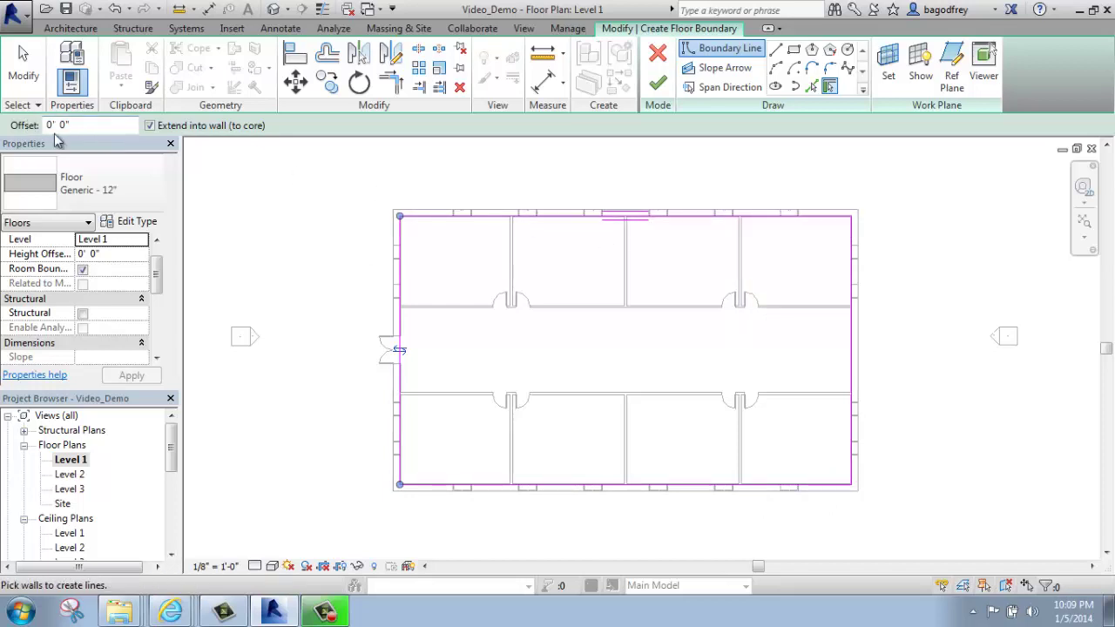
- Finish the wall-traced floor, deselect it, and orbit the building in the default {3D} view
left_click(657, 85)
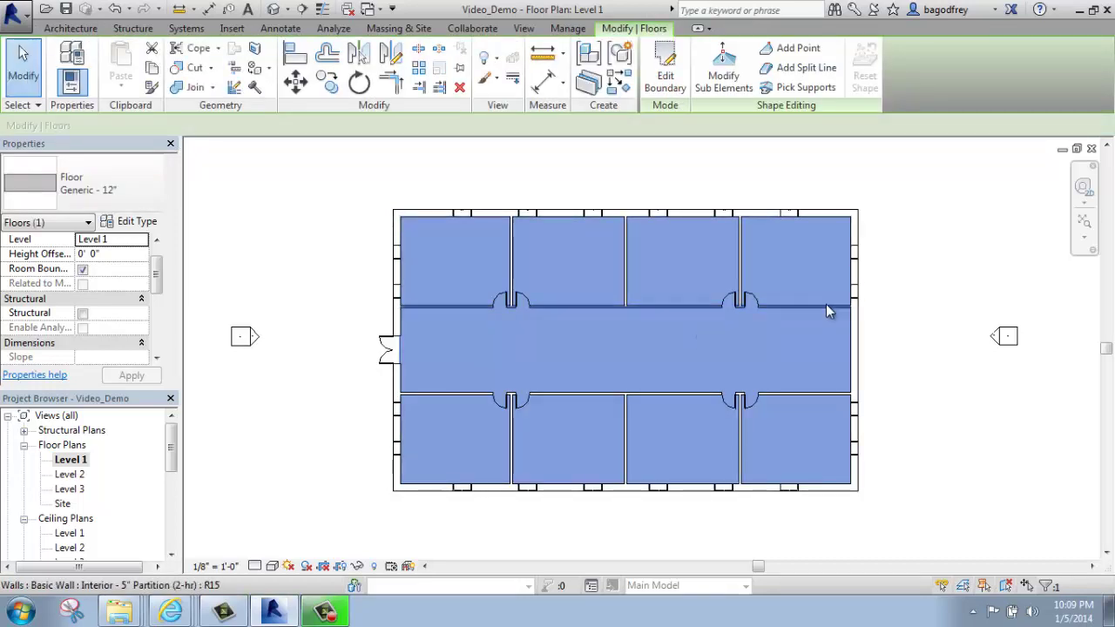
left_click(915, 231)
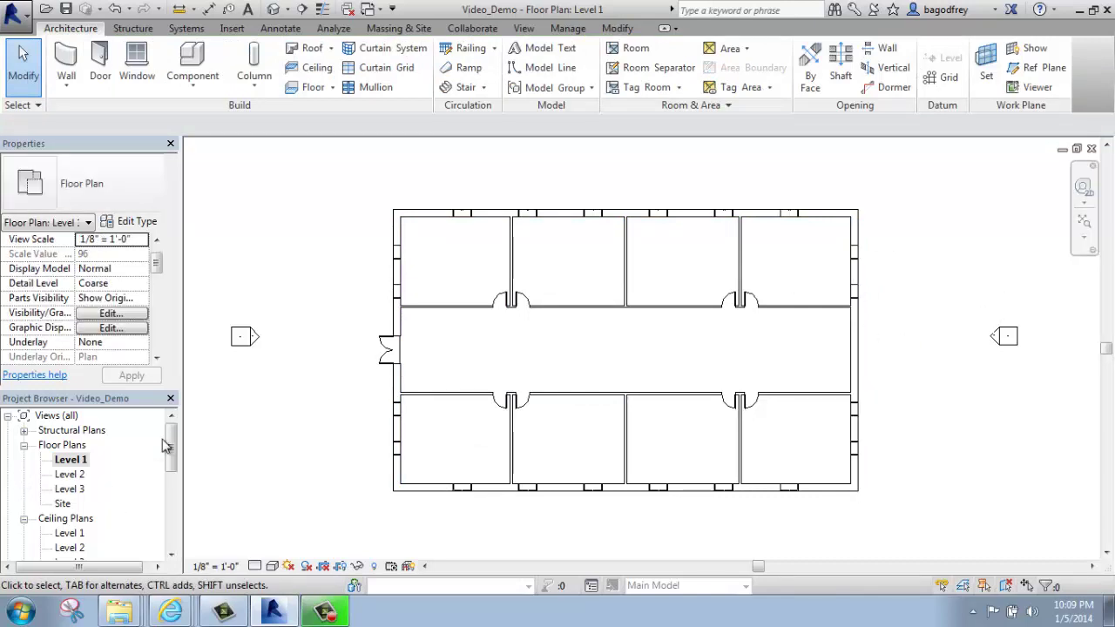
left_click_drag(168, 445, 169, 489)
left_click(63, 473)
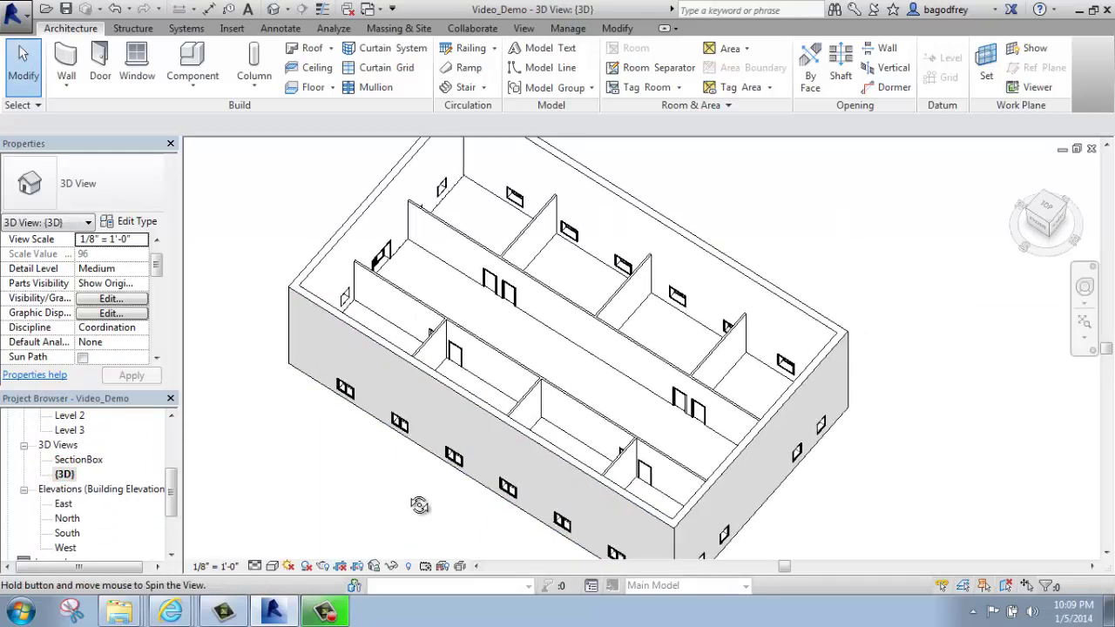
middle_click_drag(418, 505, 505, 467, "shift")
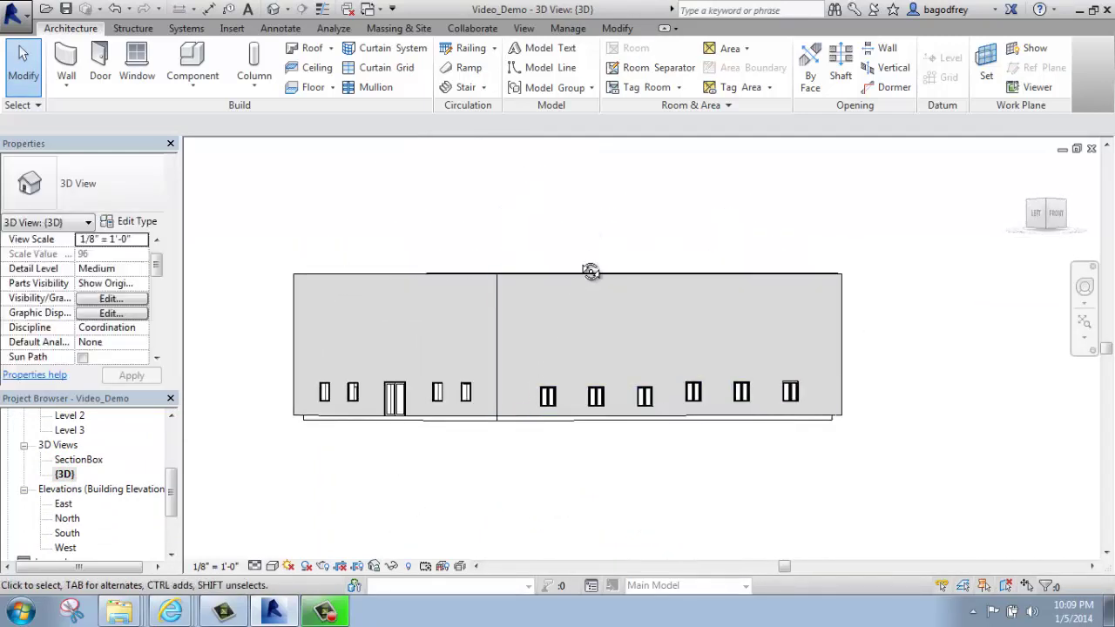
middle_click_drag(590, 271, 203, 565, "shift")
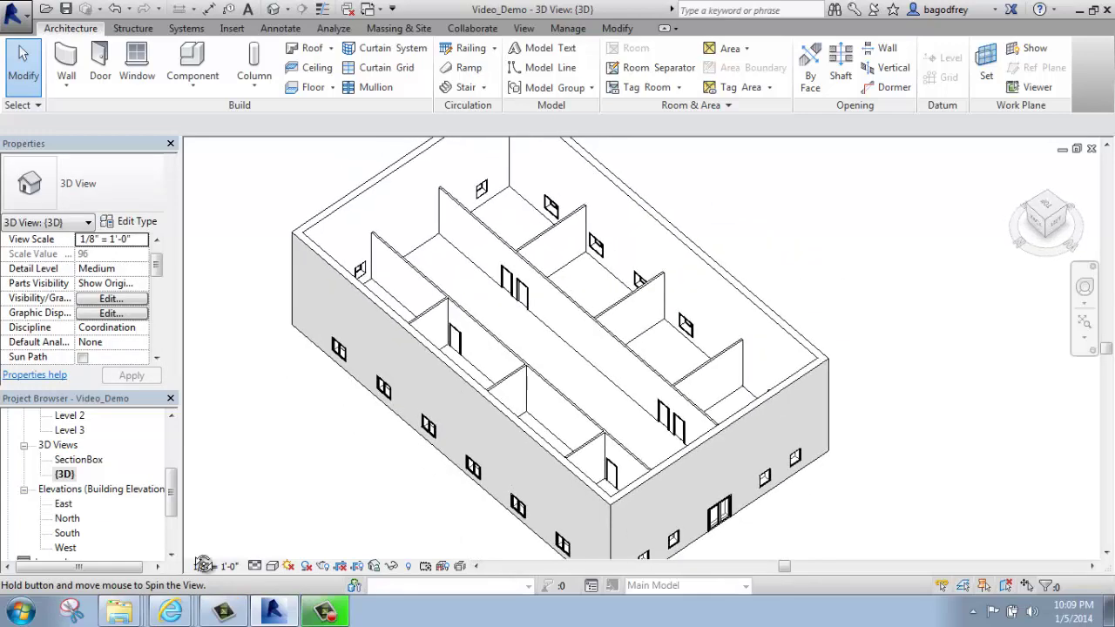
scroll(170, 461, "up", 3)
left_click(64, 461)
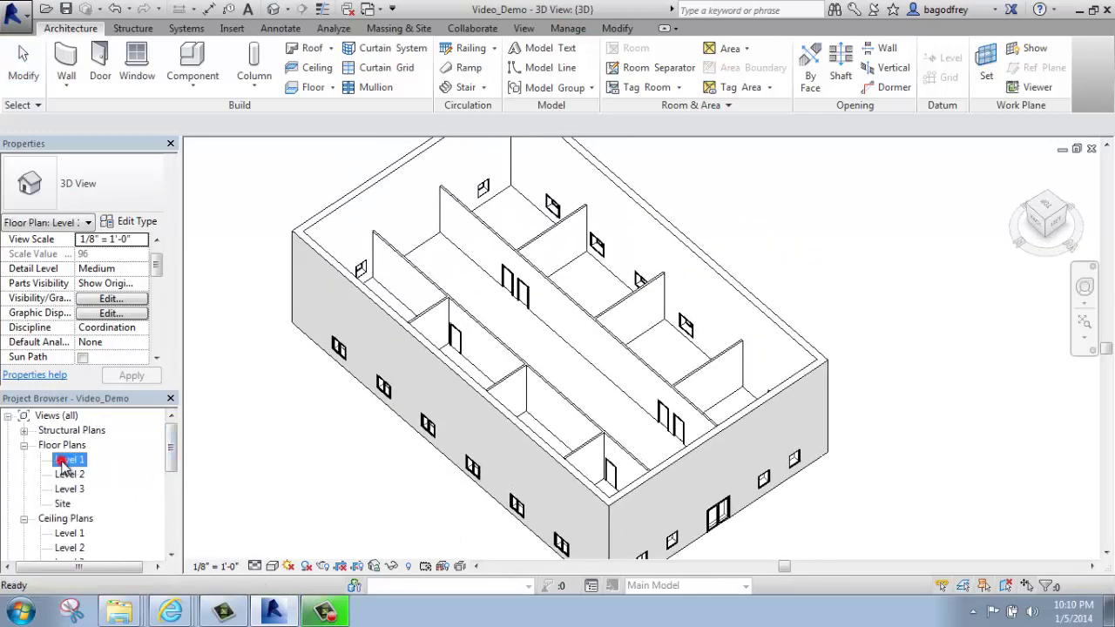
double_click(62, 460)
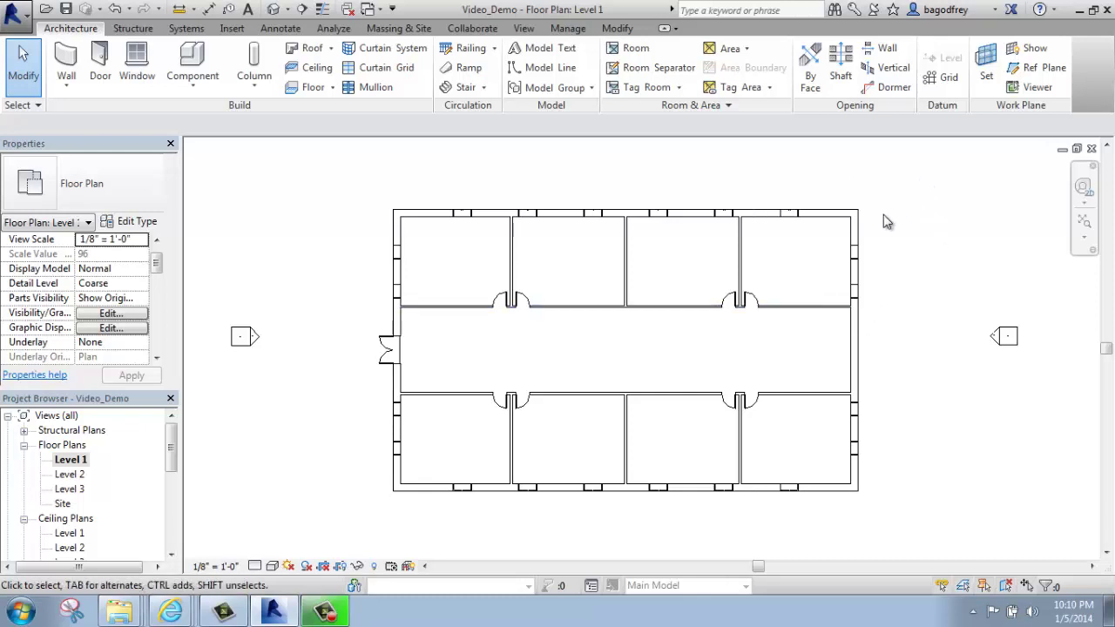
scroll(880, 217, "up", 3)
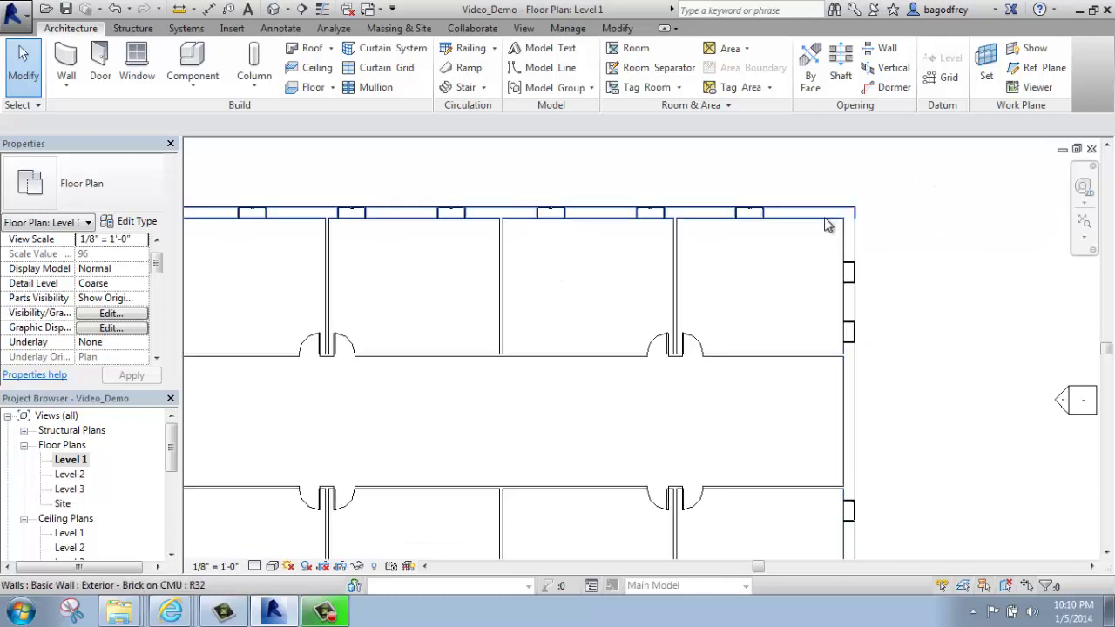
key("Tab")
key("Tab")
key("Tab")
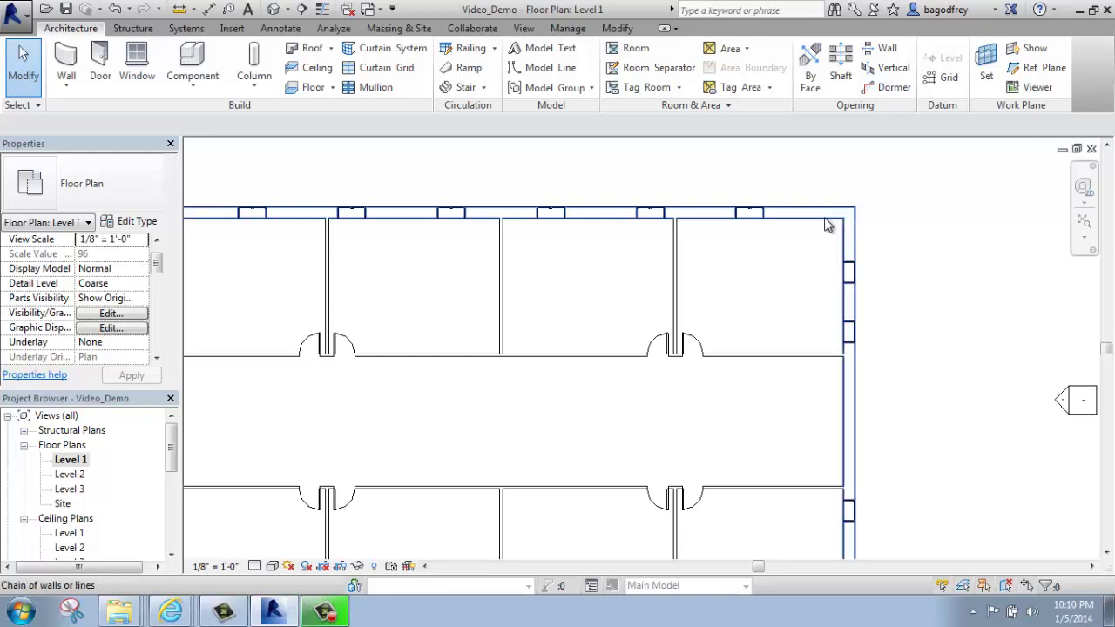
key("Tab")
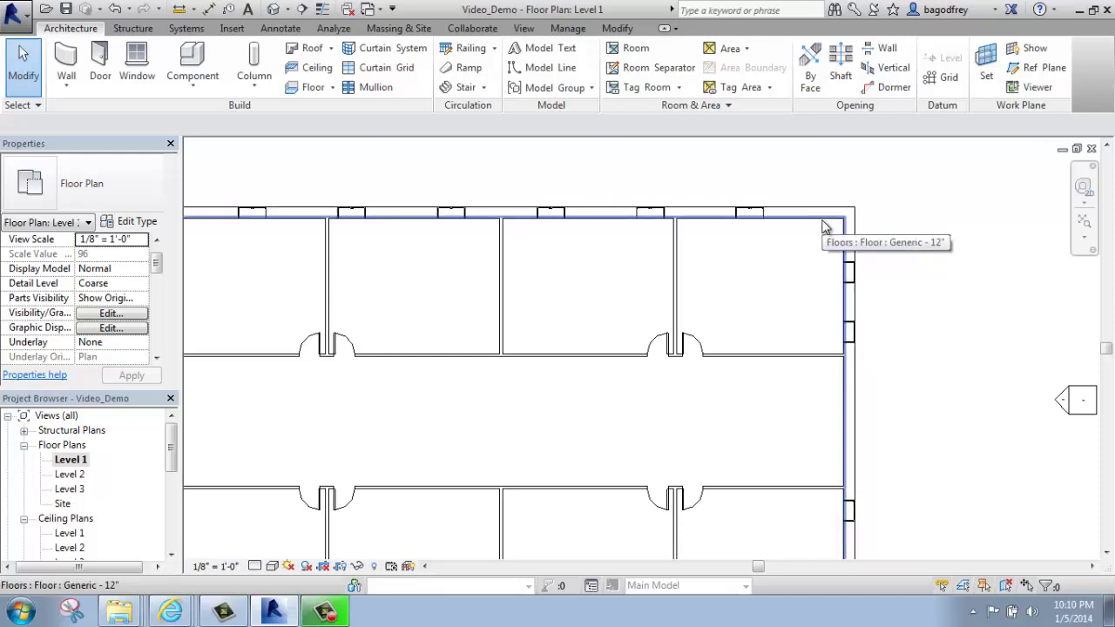
left_click(934, 251)
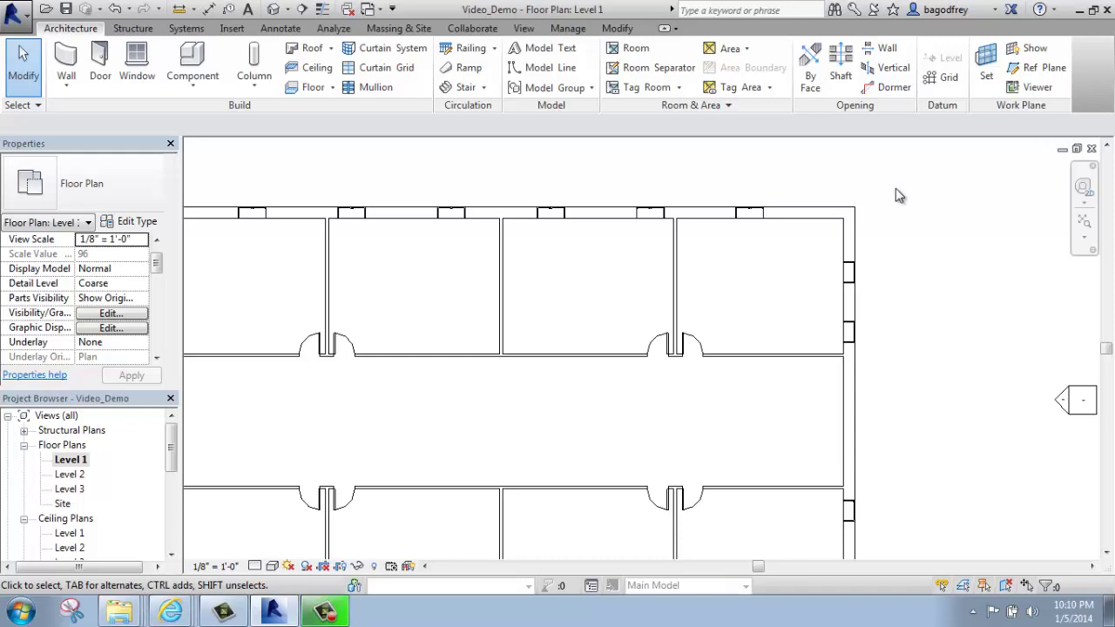
- Box-select the whole plan and filter the selection down to Floors only
mouse_move(911, 177)
left_mouse_down()
mouse_move(727, 350)
mouse_move(611, 438)
left_mouse_up()
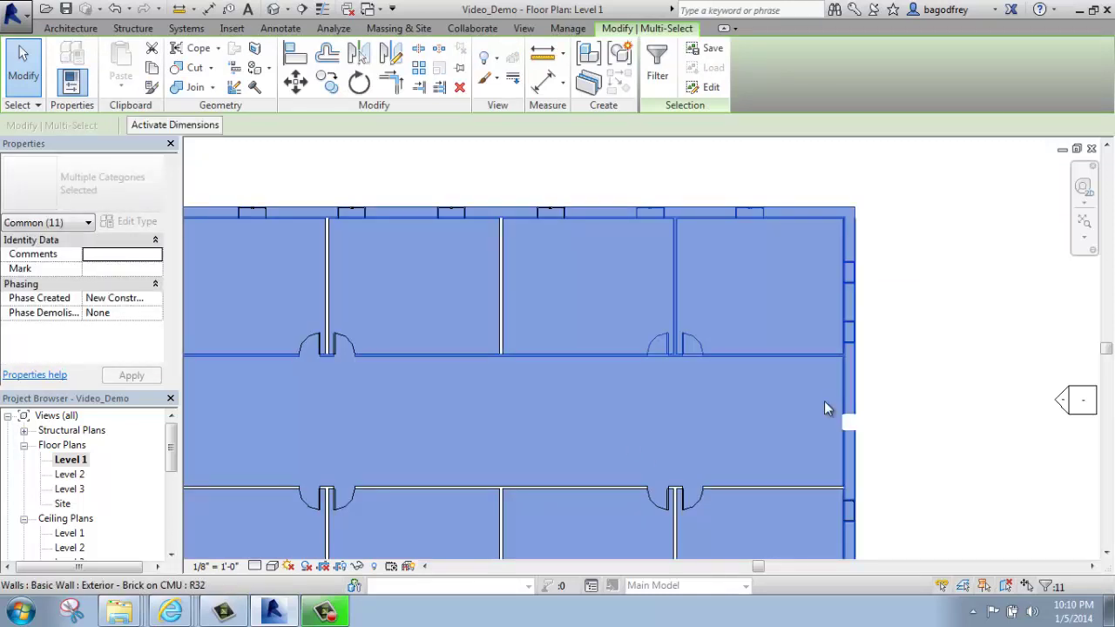
left_click(655, 57)
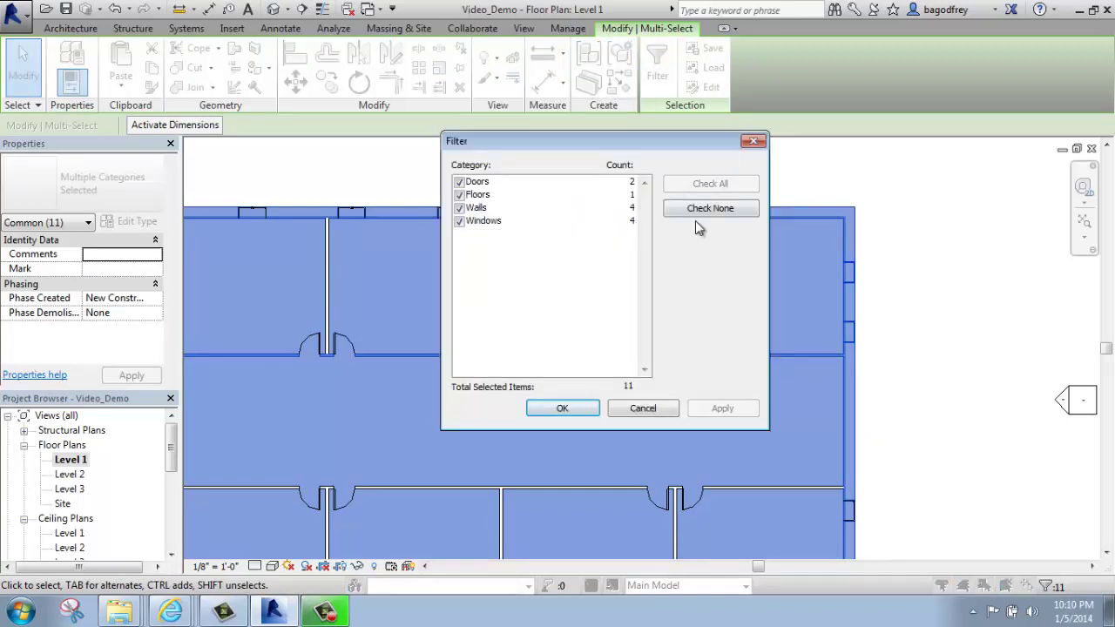
left_click(701, 209)
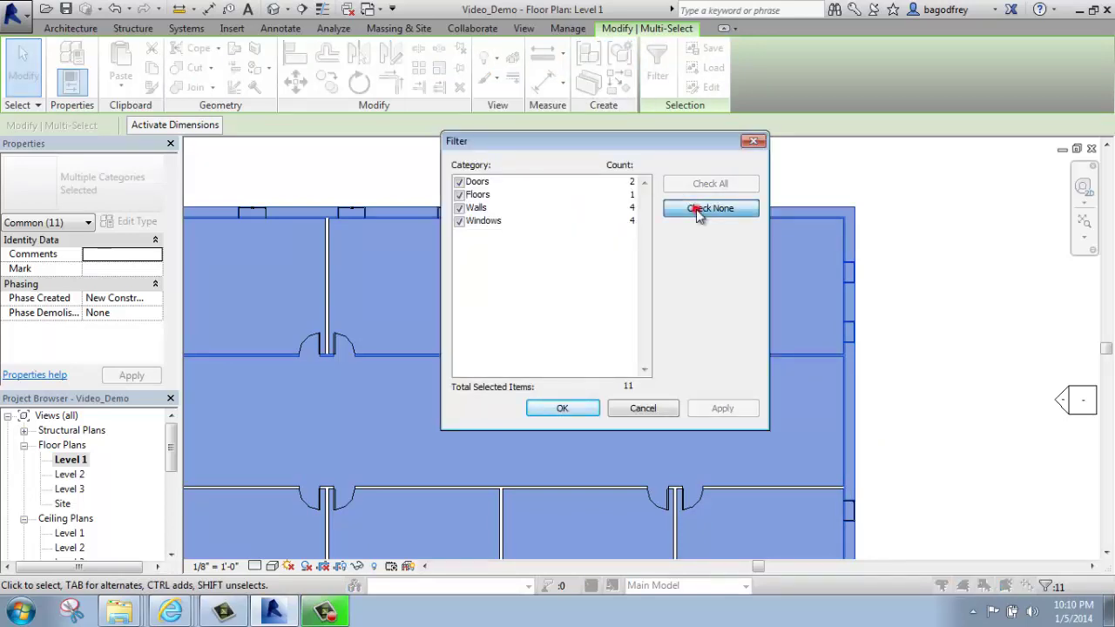
left_click(460, 196)
left_click(562, 408)
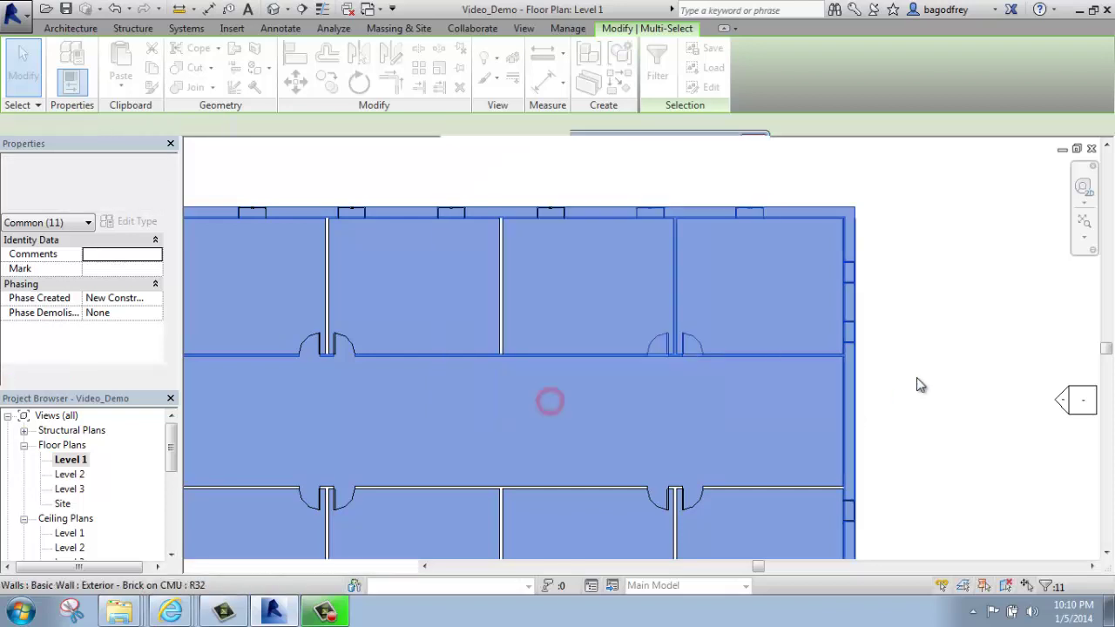
scroll(938, 305, "down", 2)
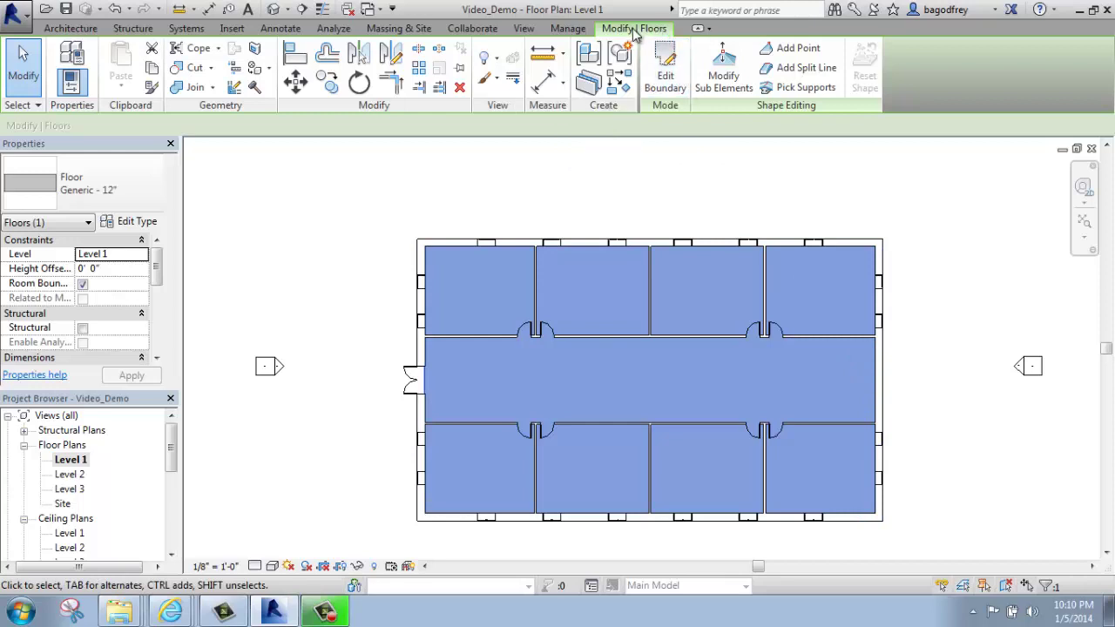
- Reopen the Level 1 floor's boundary sketch with Edit Boundary and zoom in on it
left_click(669, 65)
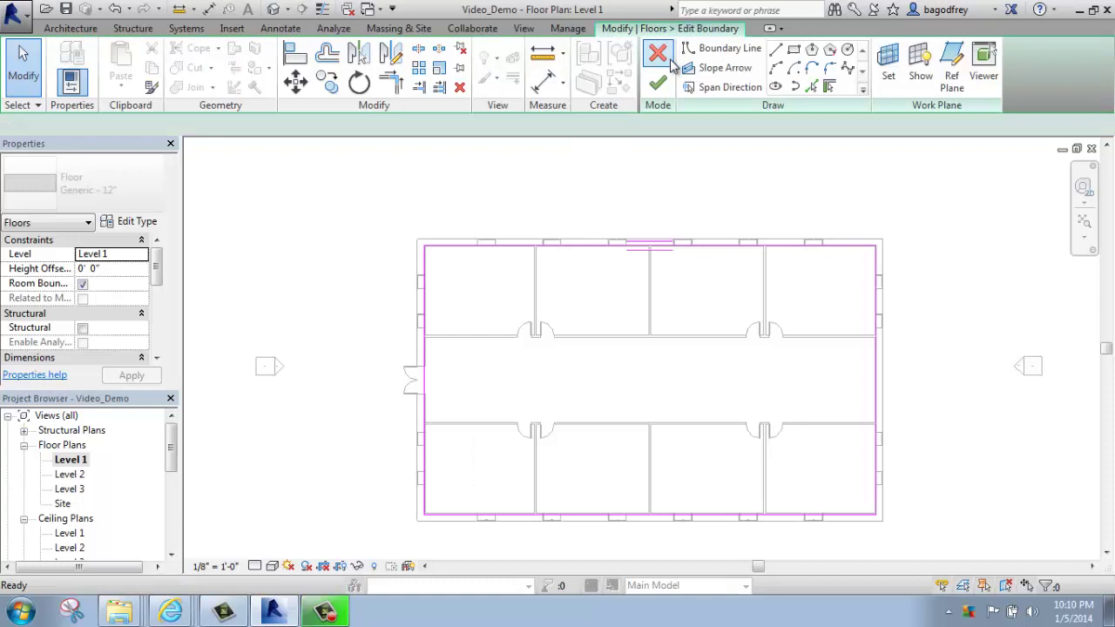
scroll(908, 523, "up", 1)
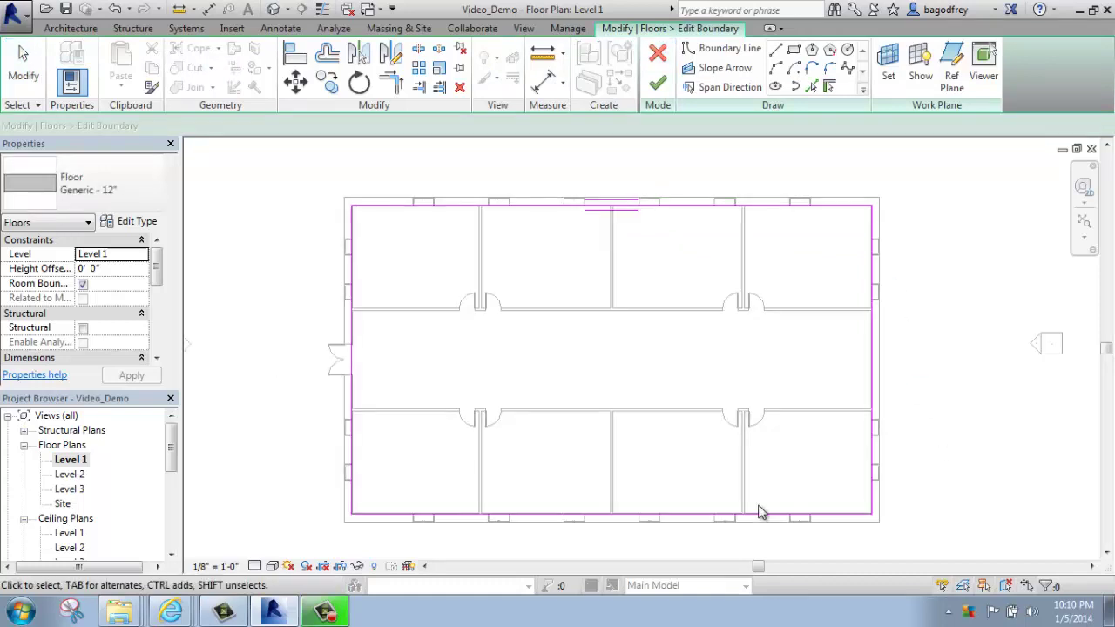
key("Escape")
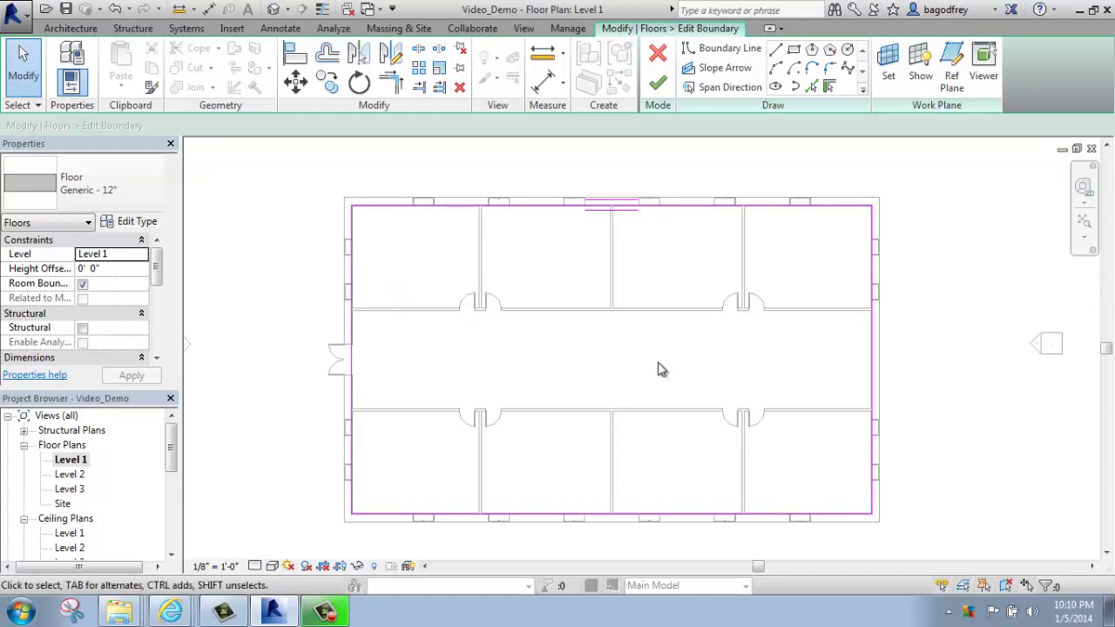
scroll(889, 423, "up", 1)
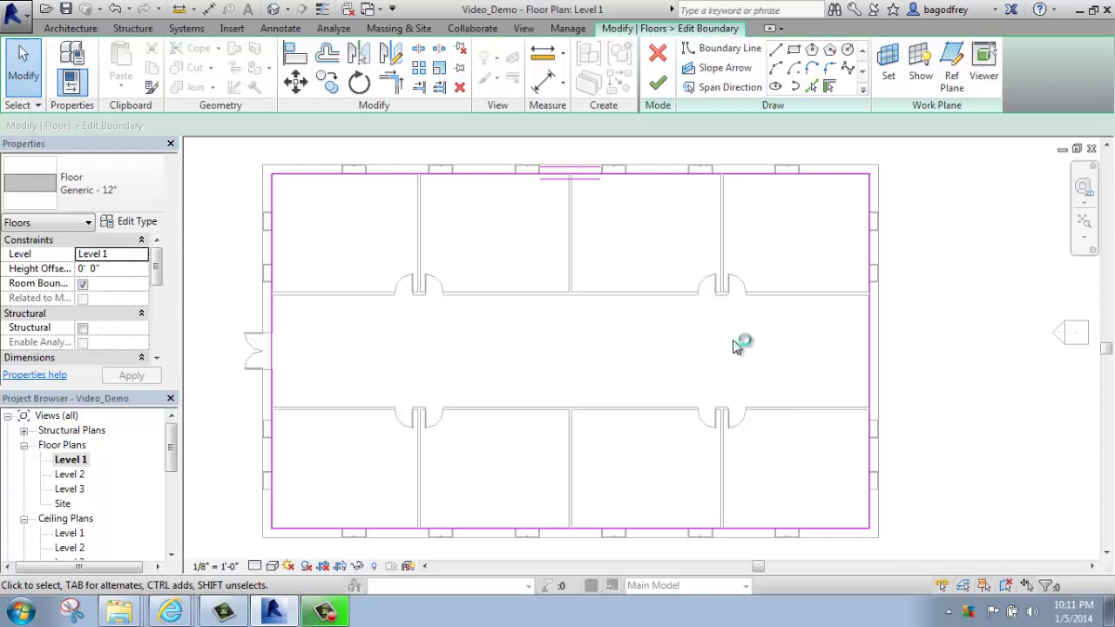
- Draw a rectangular opening loop in the right portion of the corridor
left_click(794, 51)
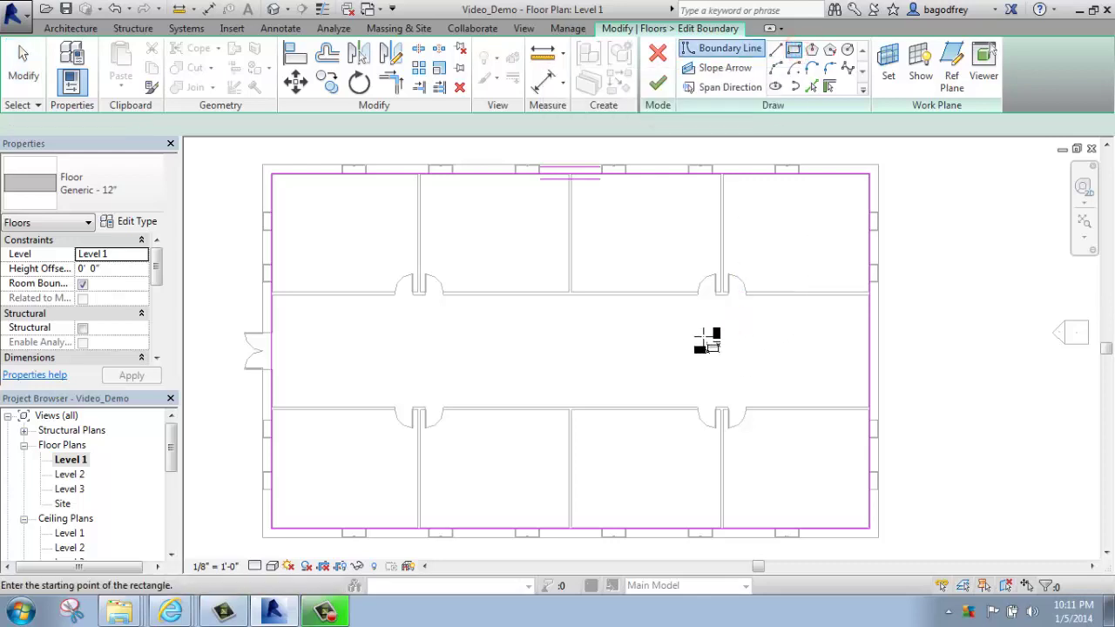
left_click(665, 317)
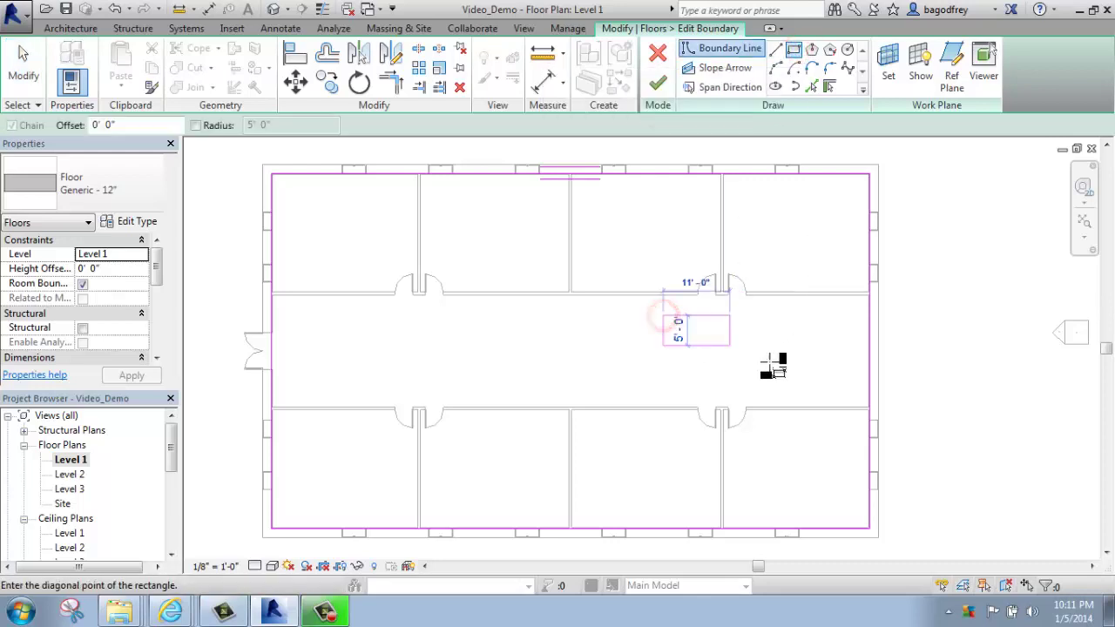
left_click(847, 384)
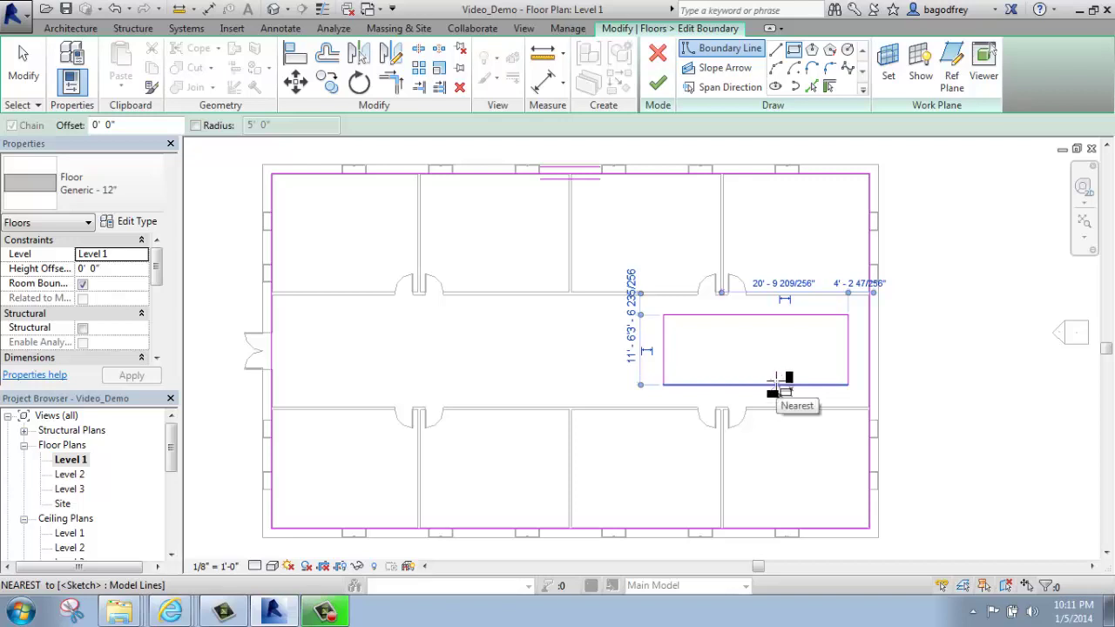
left_click(657, 90)
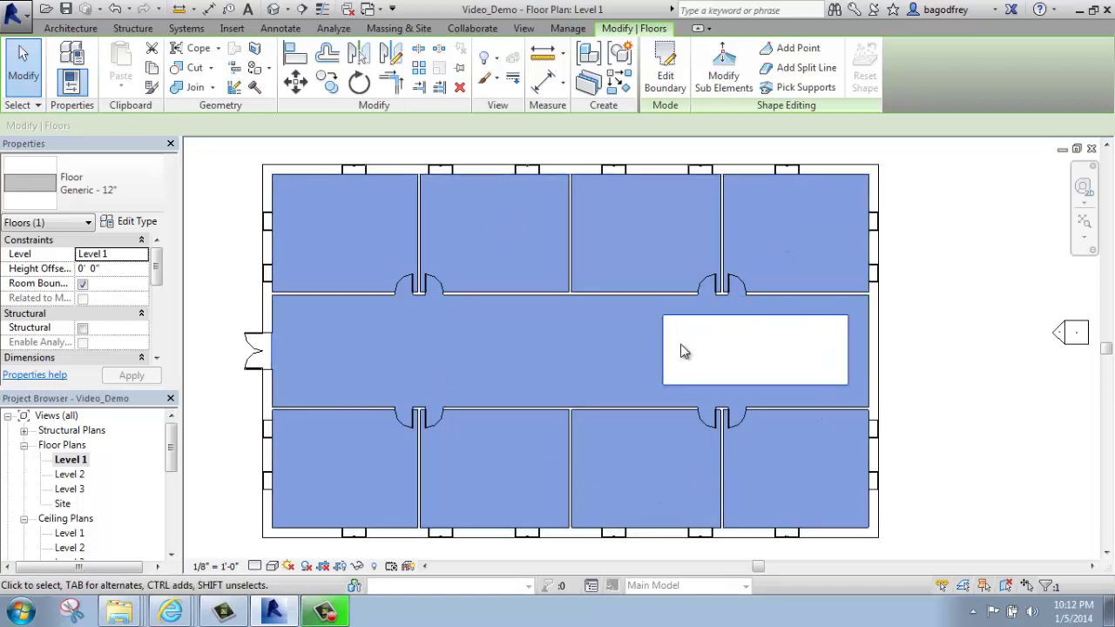
left_click(975, 299)
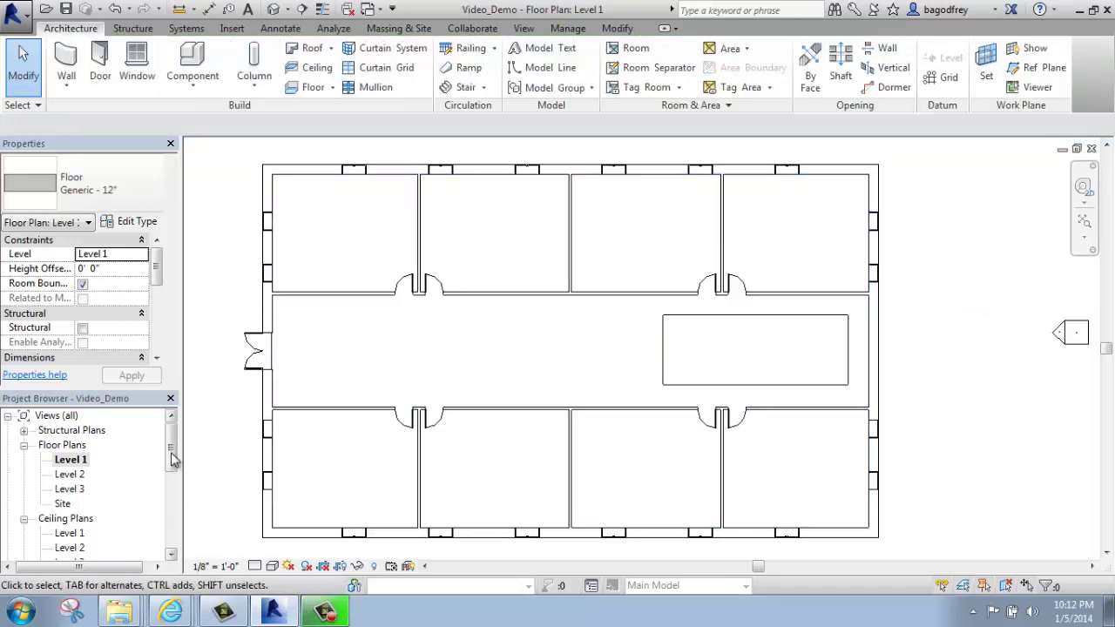
left_click_drag(172, 460, 159, 512)
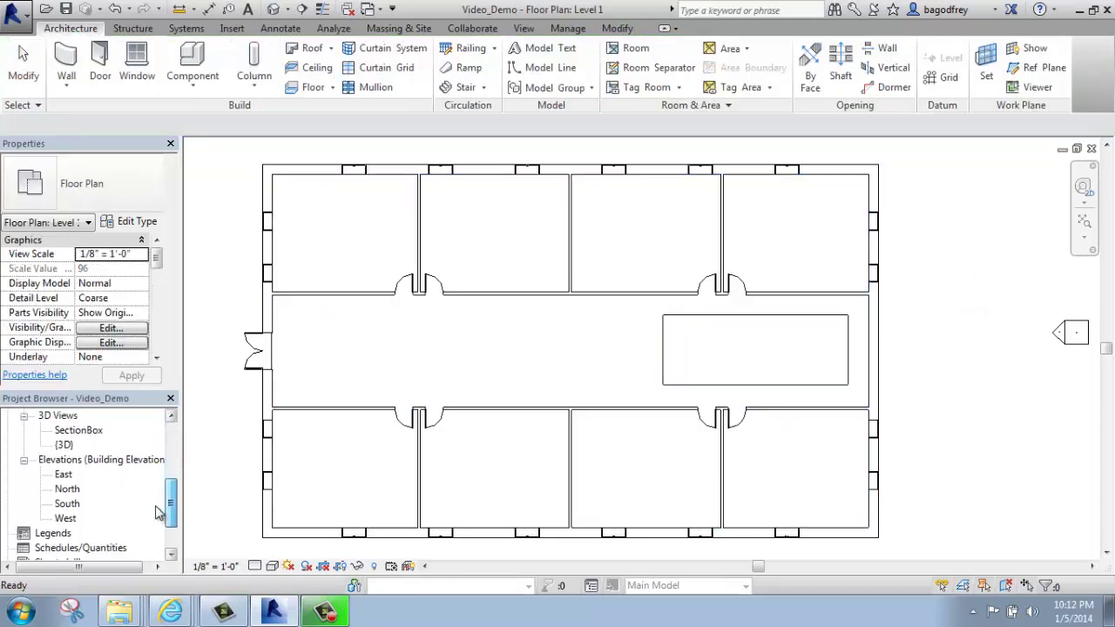
- Open the default {3D} view and orbit to a top-down diagonal view of the rooms
double_click(65, 445)
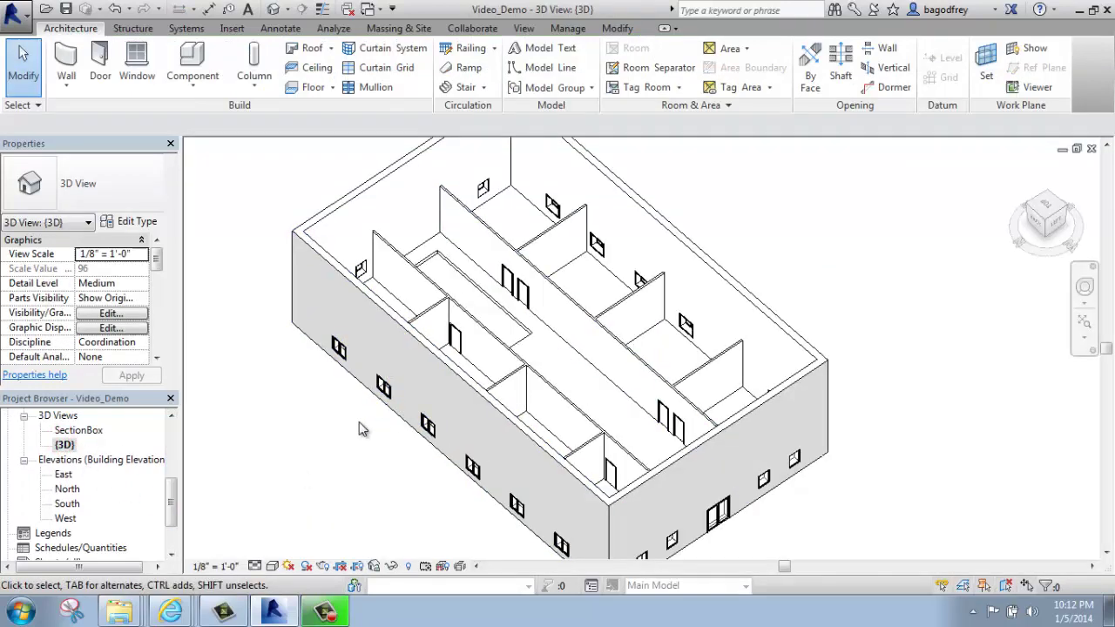
middle_click_drag(344, 286, 458, 304, "shift")
left_click(409, 340)
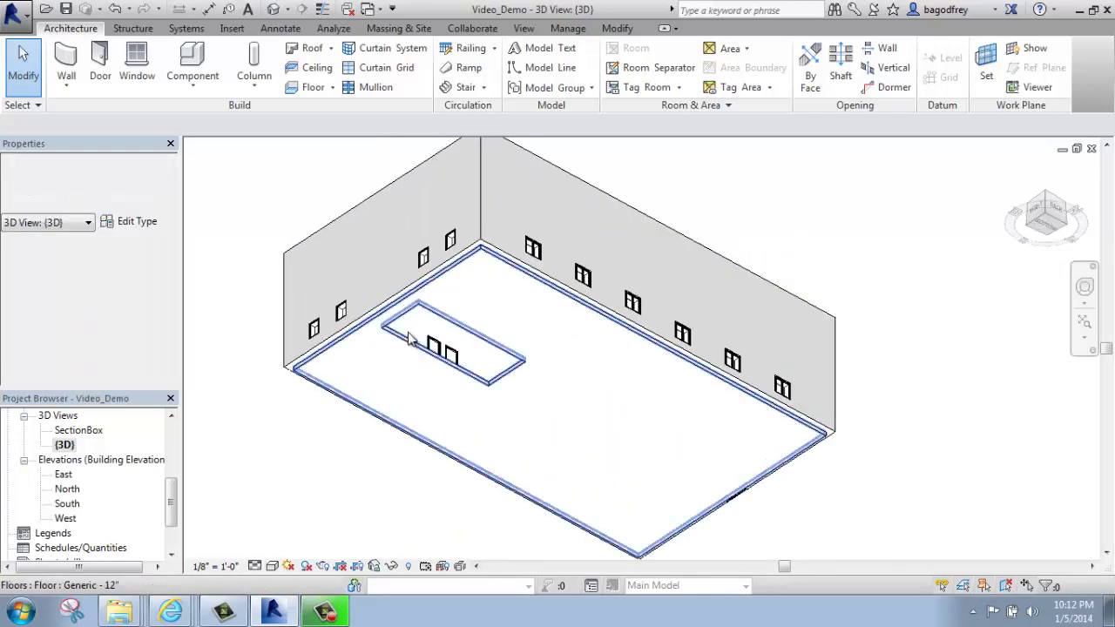
left_click(410, 339)
scroll(409, 339, "up", 2)
middle_click_drag(691, 206, 563, 529, "shift")
middle_click_drag(762, 243, 671, 490, "shift")
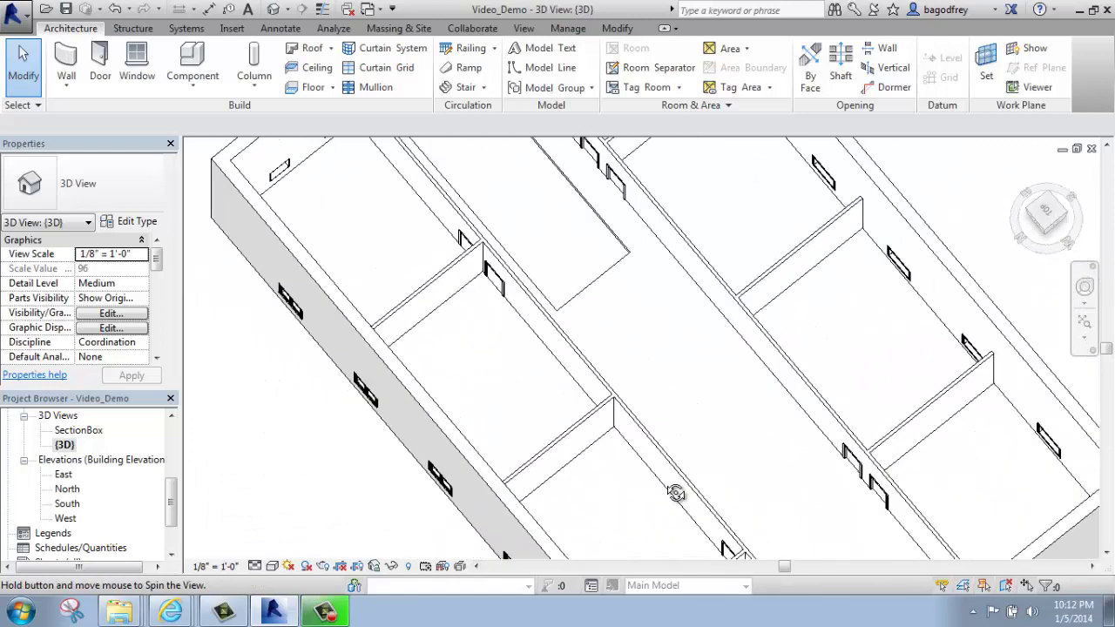
- Select the floor in 3D and reopen its boundary sketch for editing
left_click(625, 254)
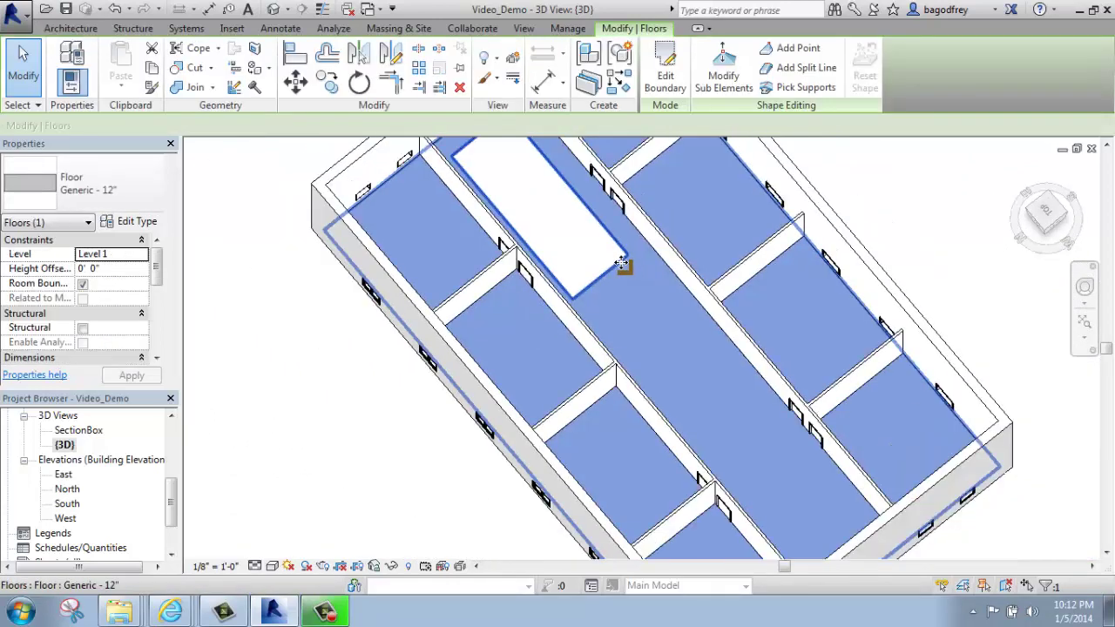
scroll(625, 254, "down", 2)
left_click(672, 57)
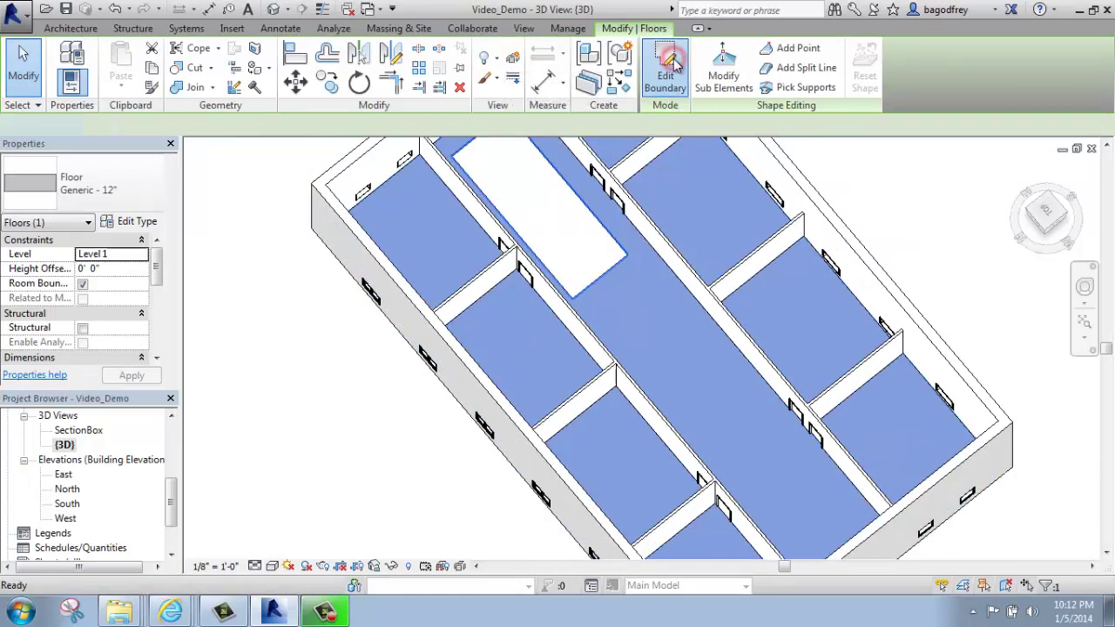